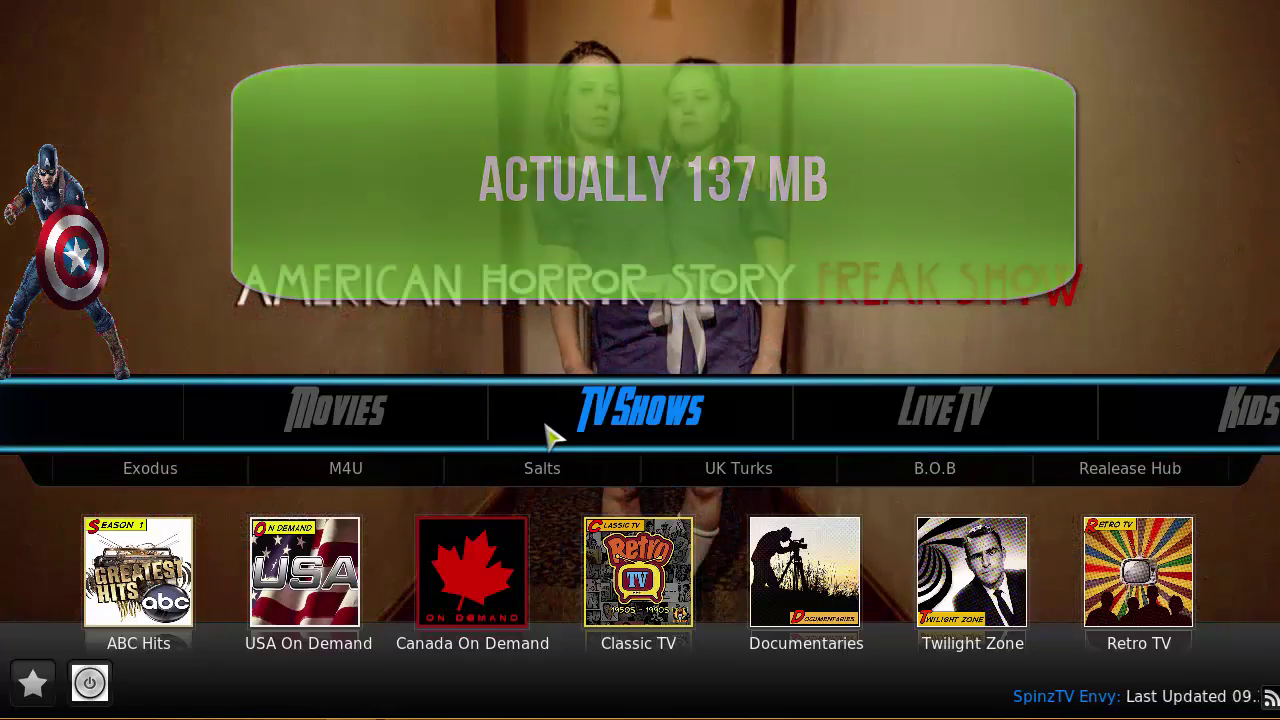
# Step: Scroll through the home categories, then return to Movies and scroll its submenu down to Search
pyautogui.scroll(-1, 549, 435)
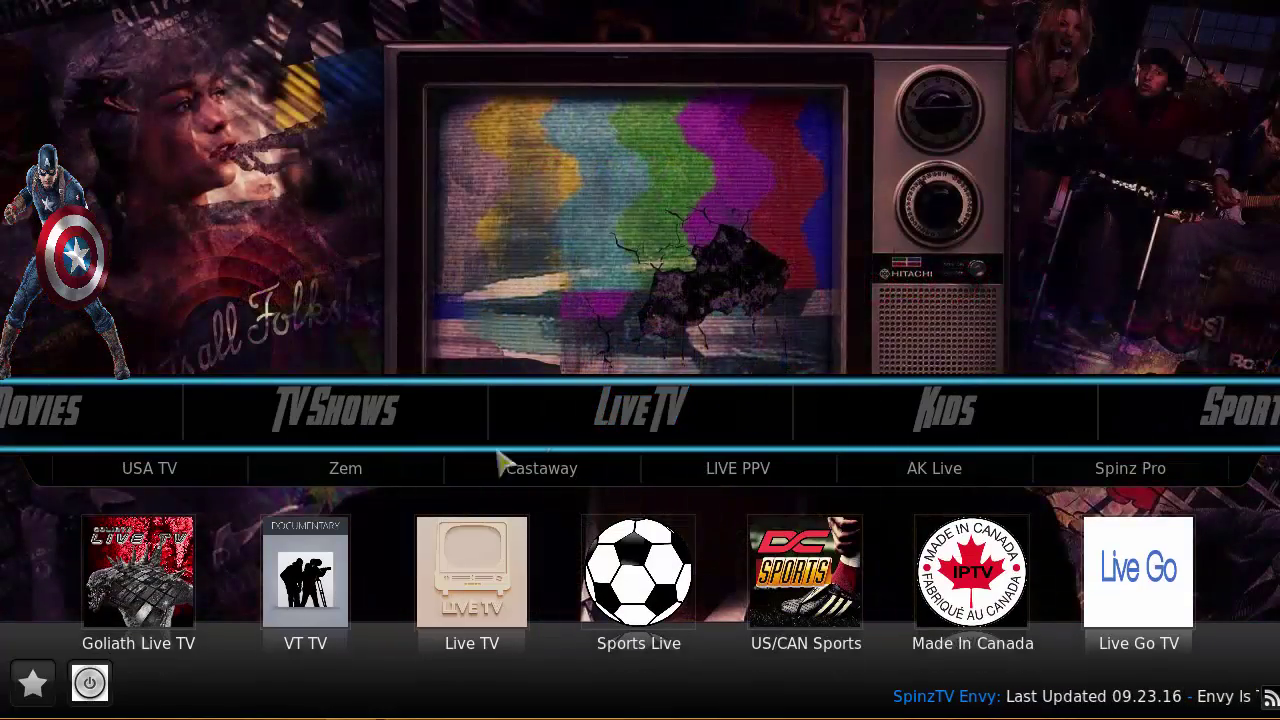
pyautogui.press('Left')
pyautogui.press('Left')
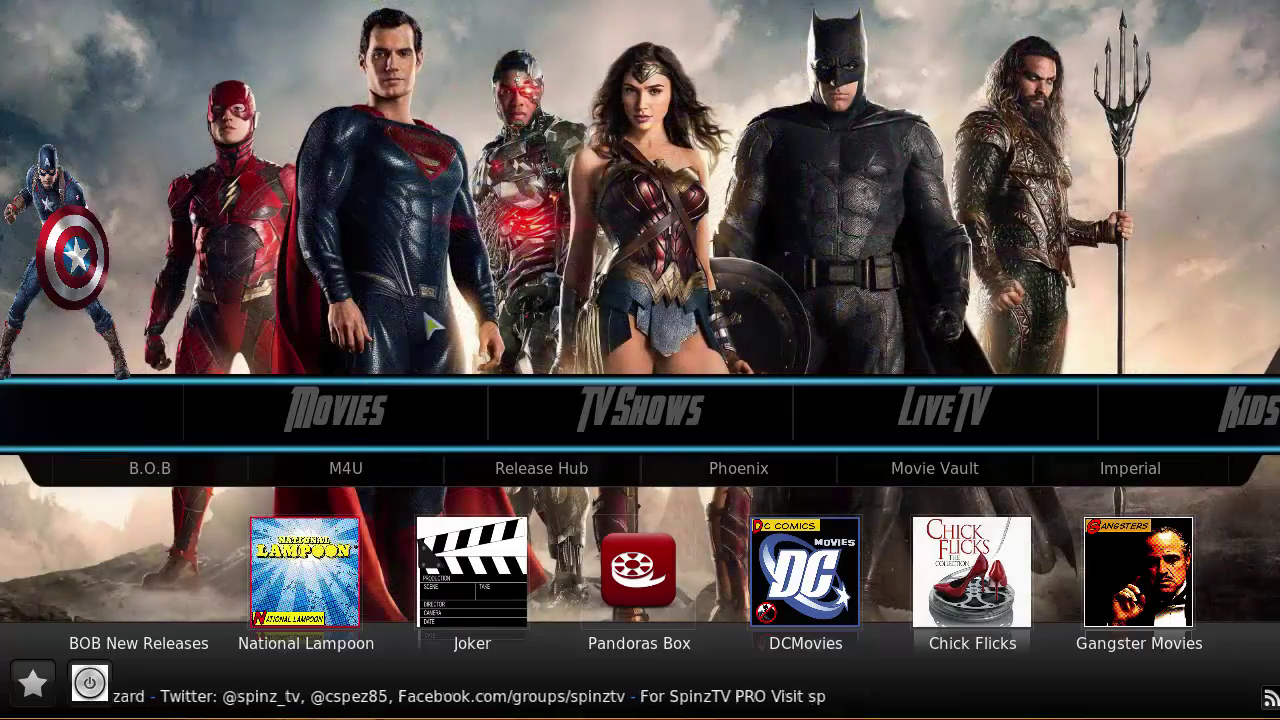
pyautogui.scroll(-3, 345, 430)
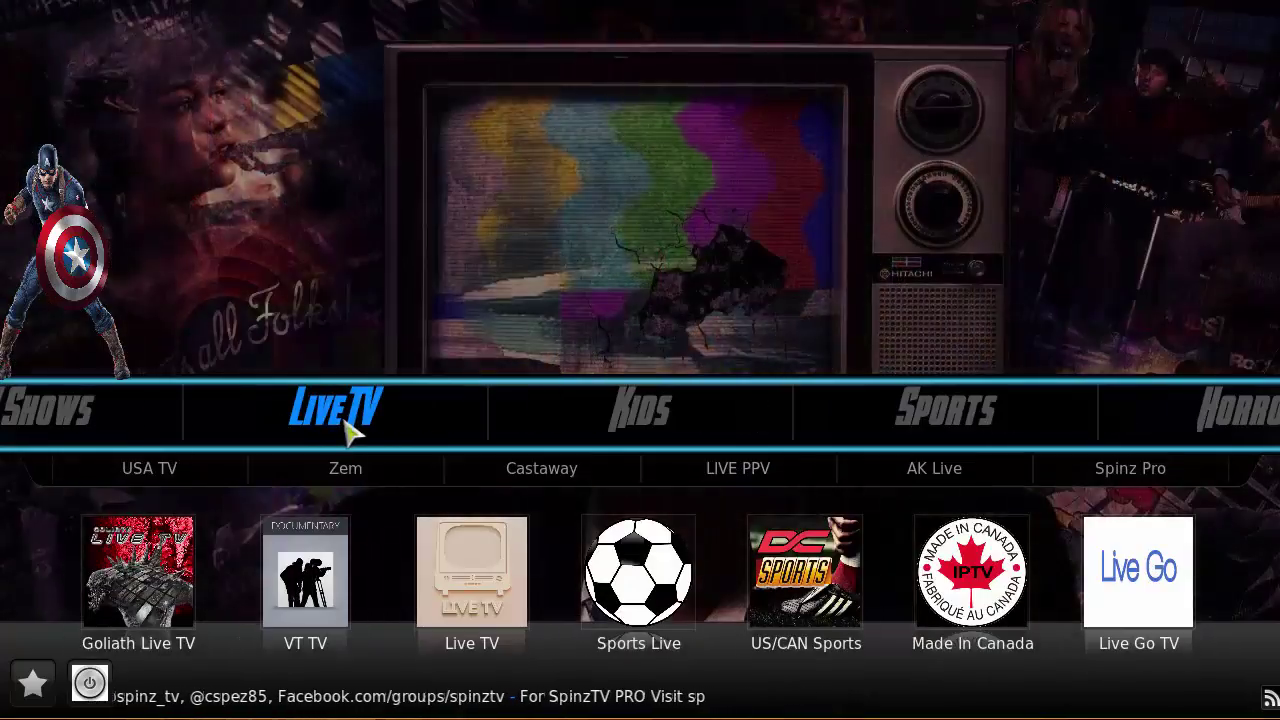
pyautogui.scroll(-2, 345, 430)
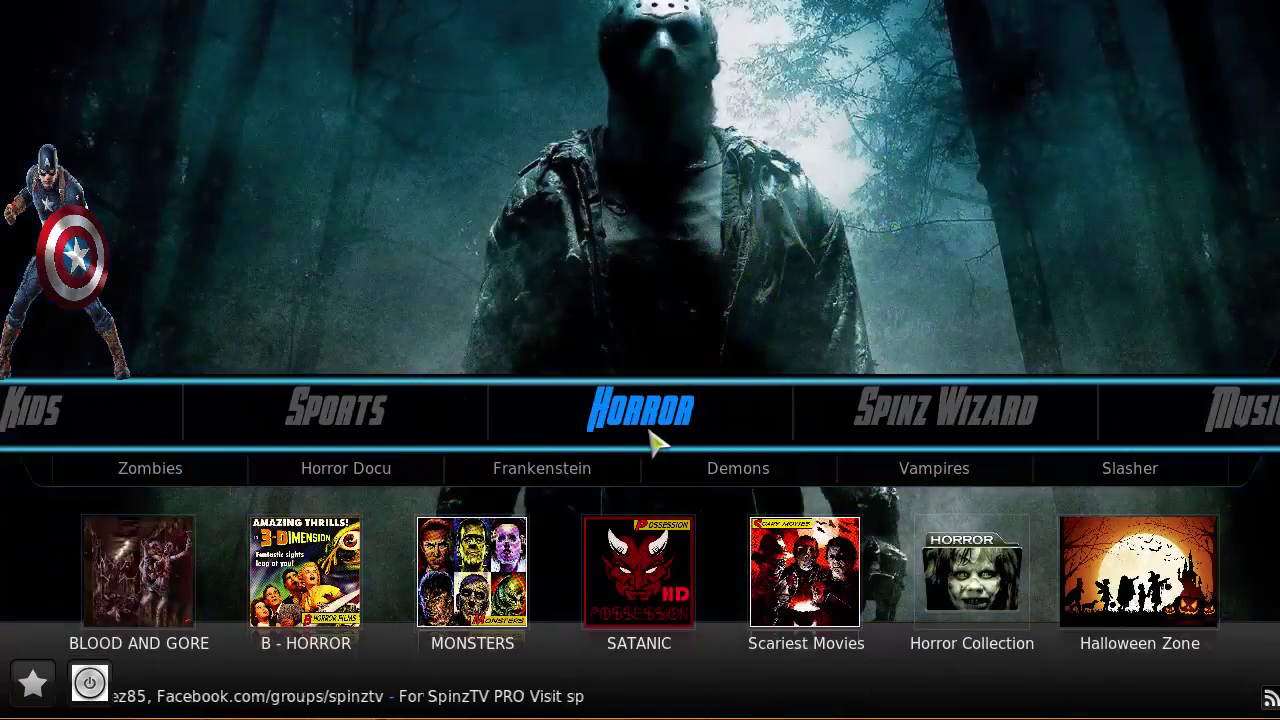
pyautogui.scroll(-1, 651, 437)
pyautogui.scroll(-1, 610, 437)
pyautogui.scroll(-7, 612, 438)
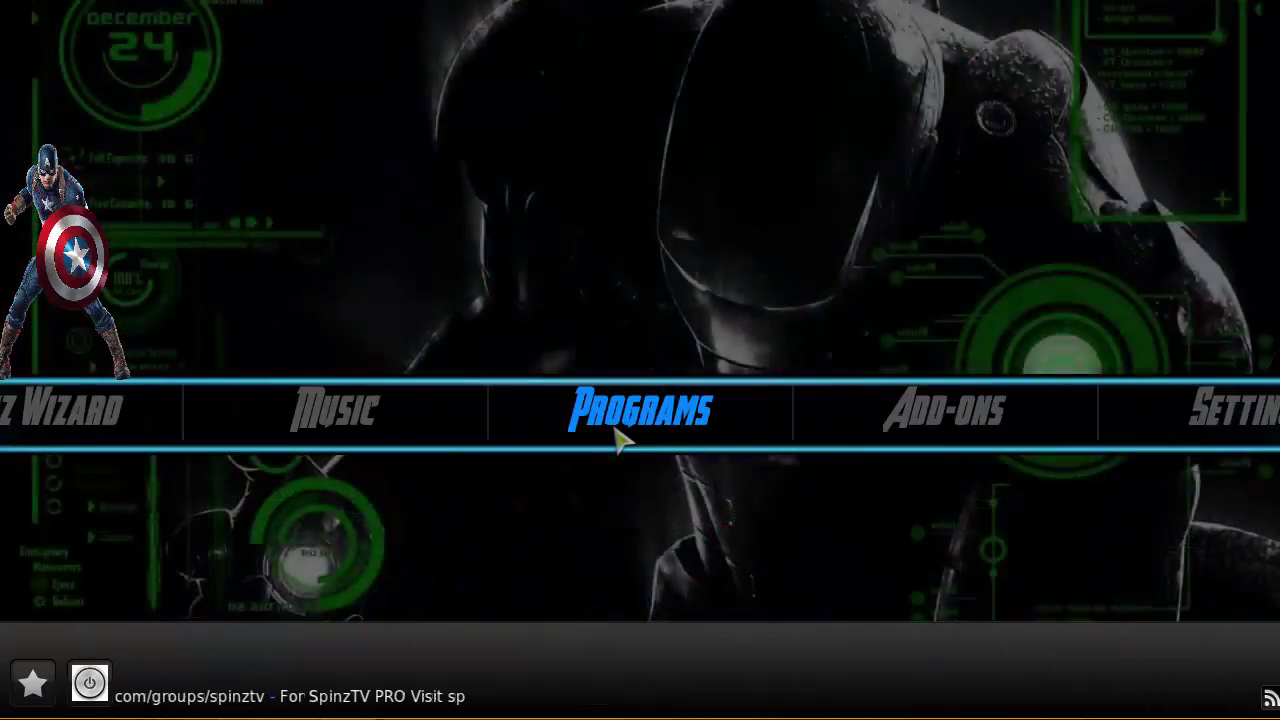
pyautogui.scroll(3, 612, 437)
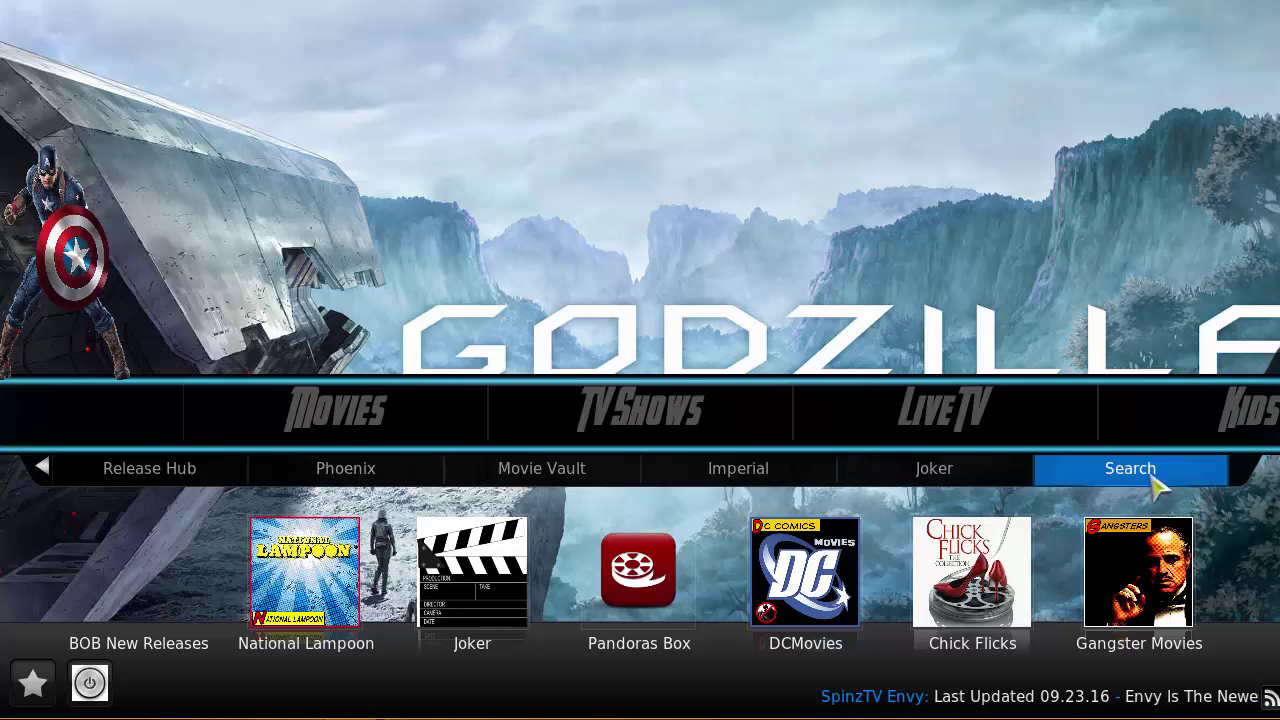
pyautogui.click(1130, 469)
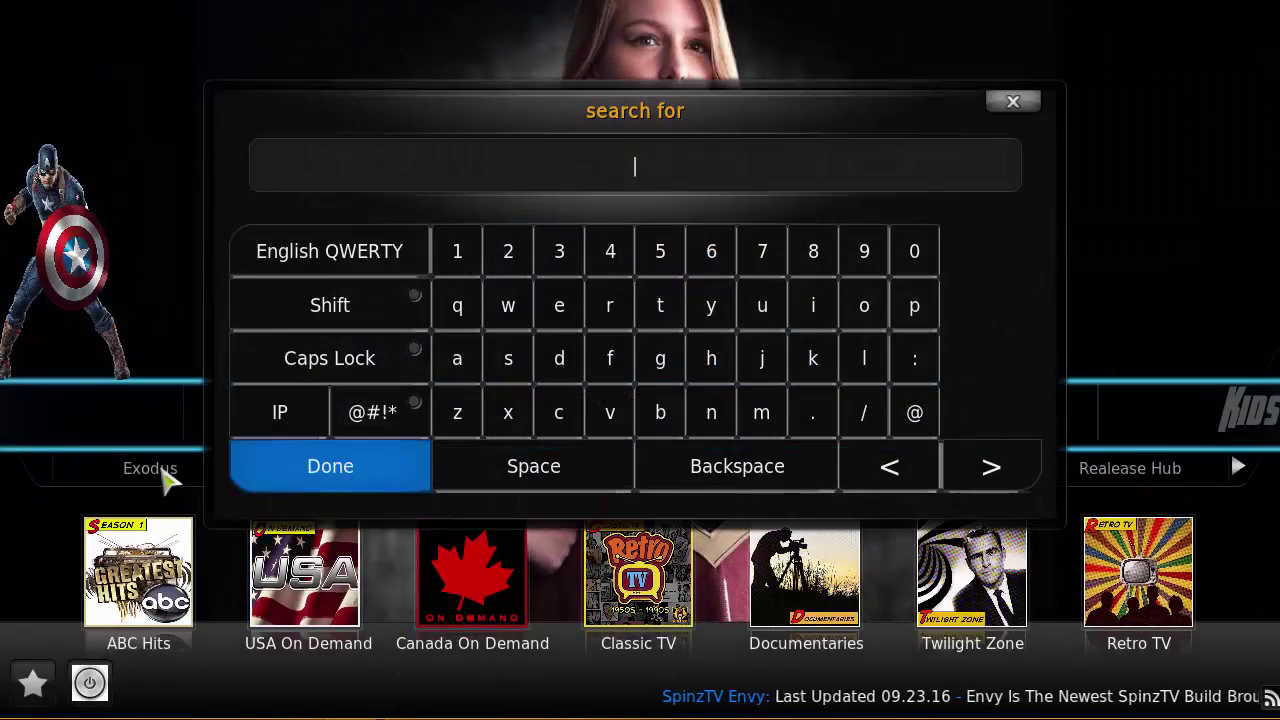
pyautogui.click(400, 485)
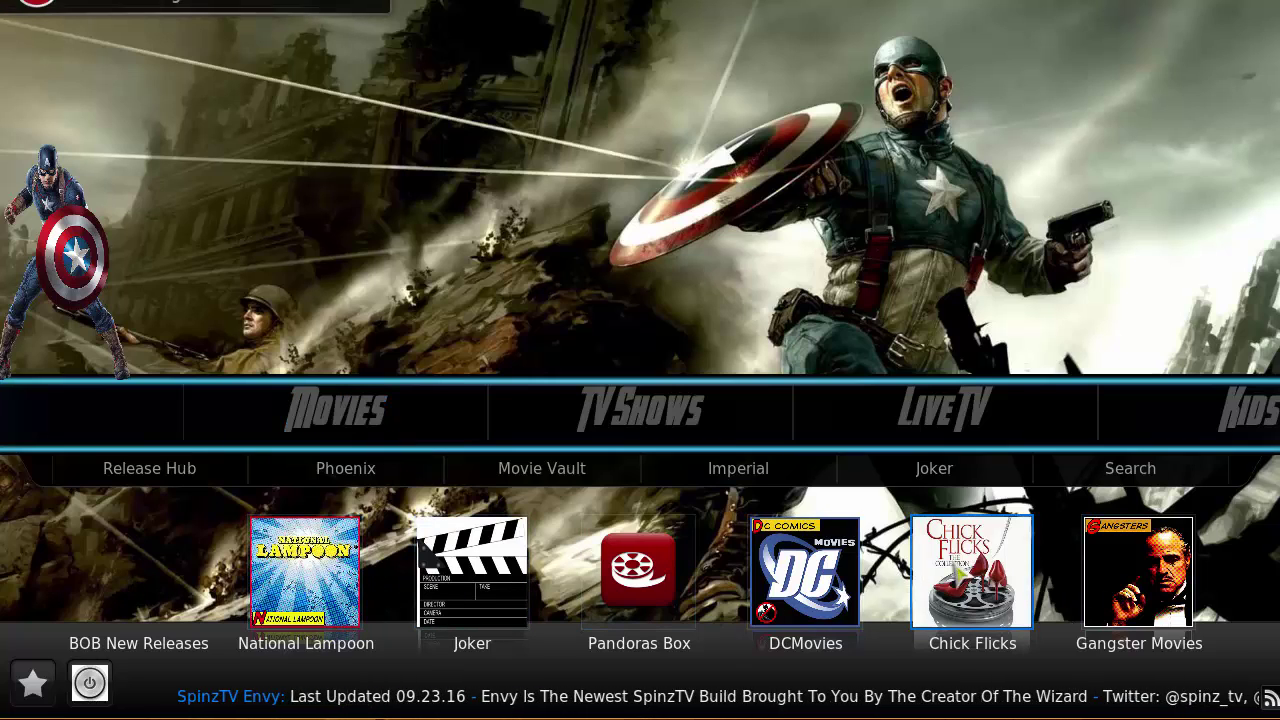
# Step: Bring up the TV Shows section listing Exodus, Salts and UK Turks
pyautogui.moveTo(560, 437)
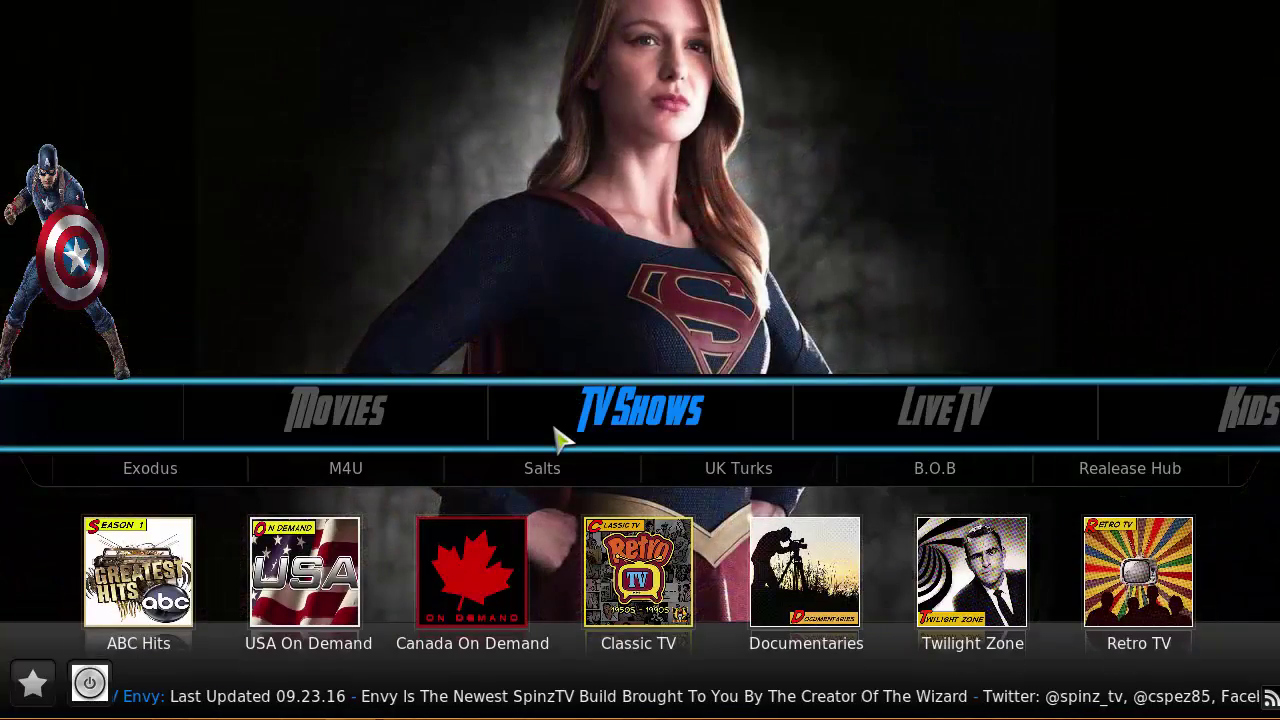
pyautogui.scroll(-1, 563, 443)
pyautogui.scroll(2, 491, 437)
pyautogui.scroll(-1, 663, 443)
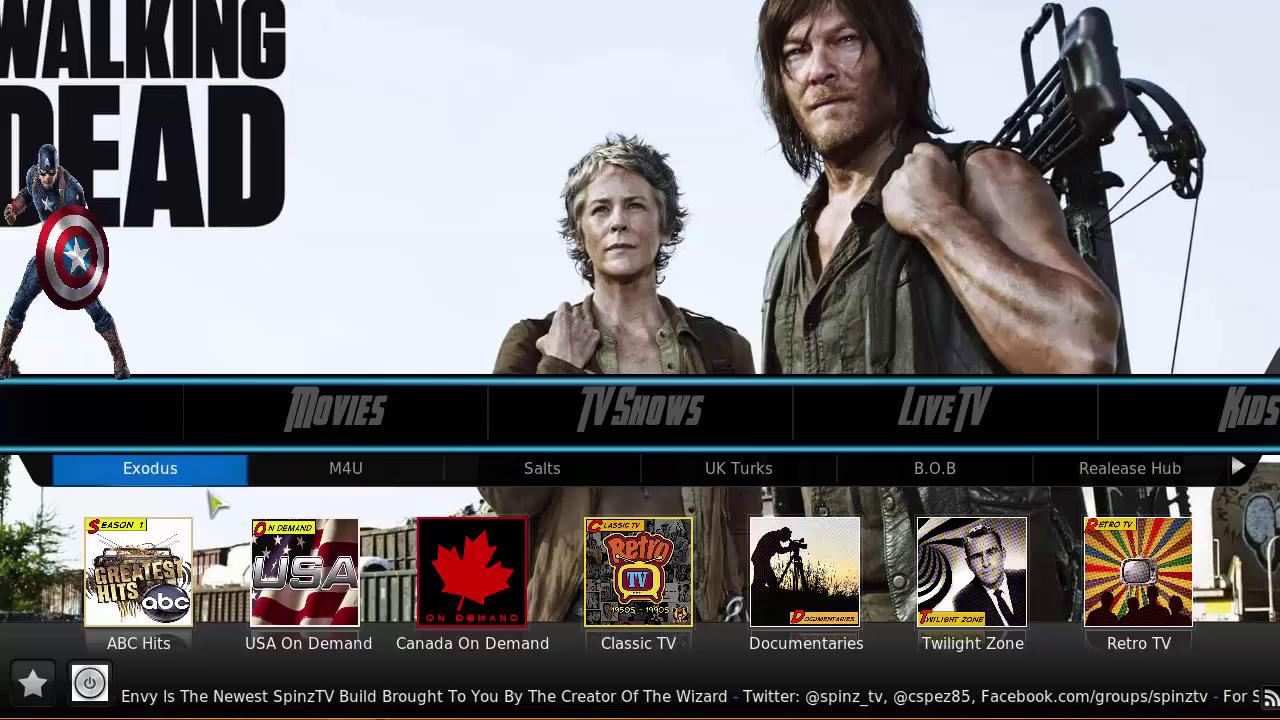
# Step: Open the Release Hub add-on, return home, and step along the TV Shows add-on row
pyautogui.click(1188, 470)
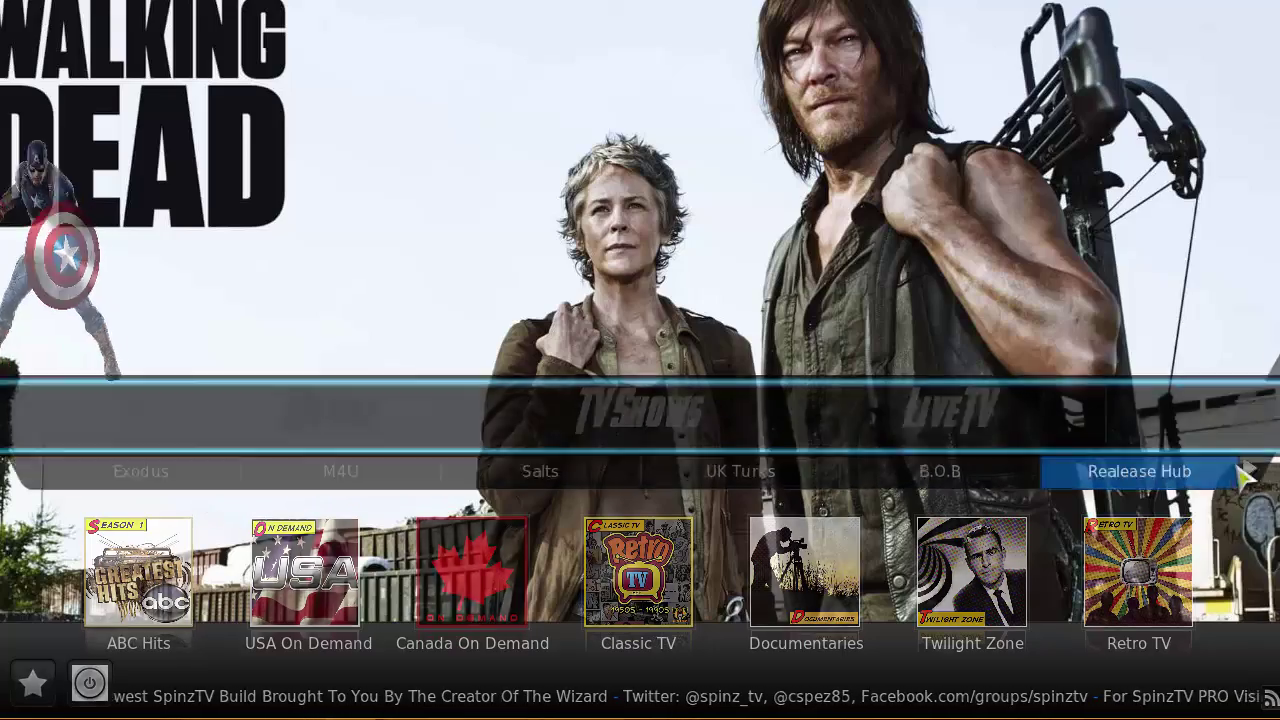
pyautogui.press('Escape')
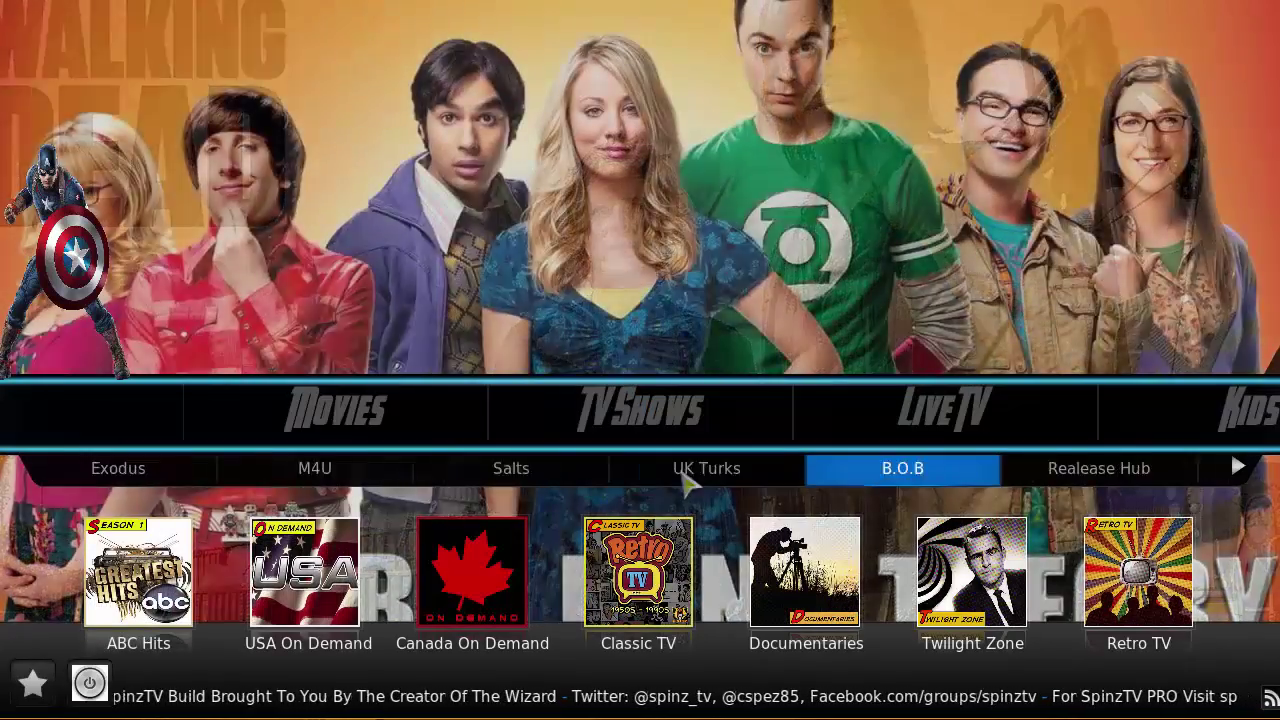
pyautogui.press('Right')
pyautogui.press('Left')
pyautogui.press('Left')
pyautogui.press('Left')
pyautogui.press('Left')
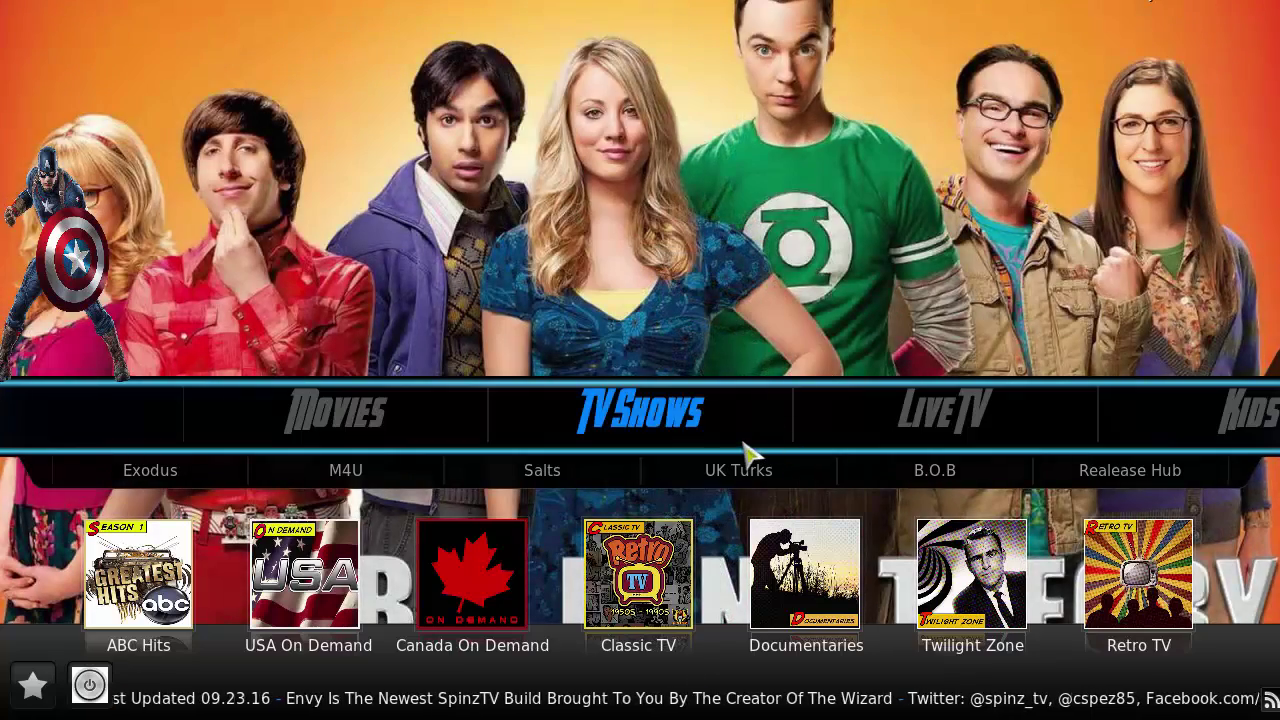
# Step: Browse the Live TV add-ons, including World IPTV and LIVE PPV
pyautogui.scroll(-1, 743, 451)
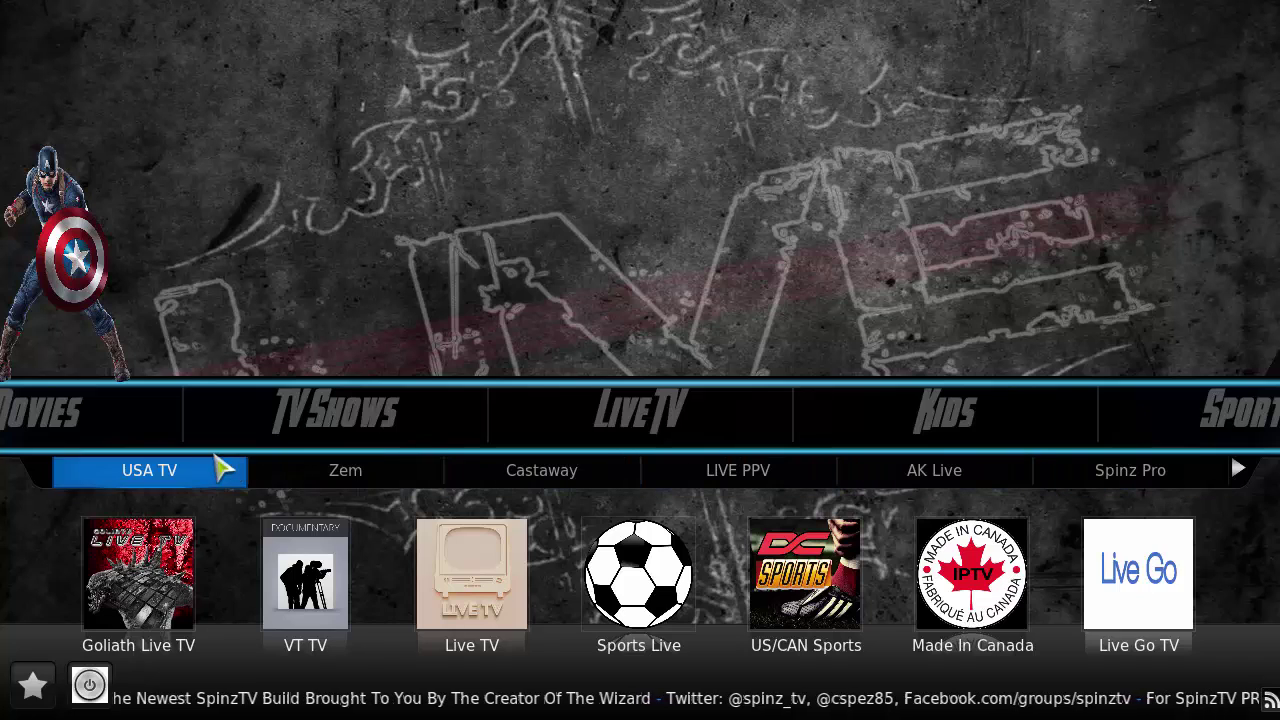
pyautogui.scroll(-1, 1035, 472)
pyautogui.scroll(-3, 1035, 472)
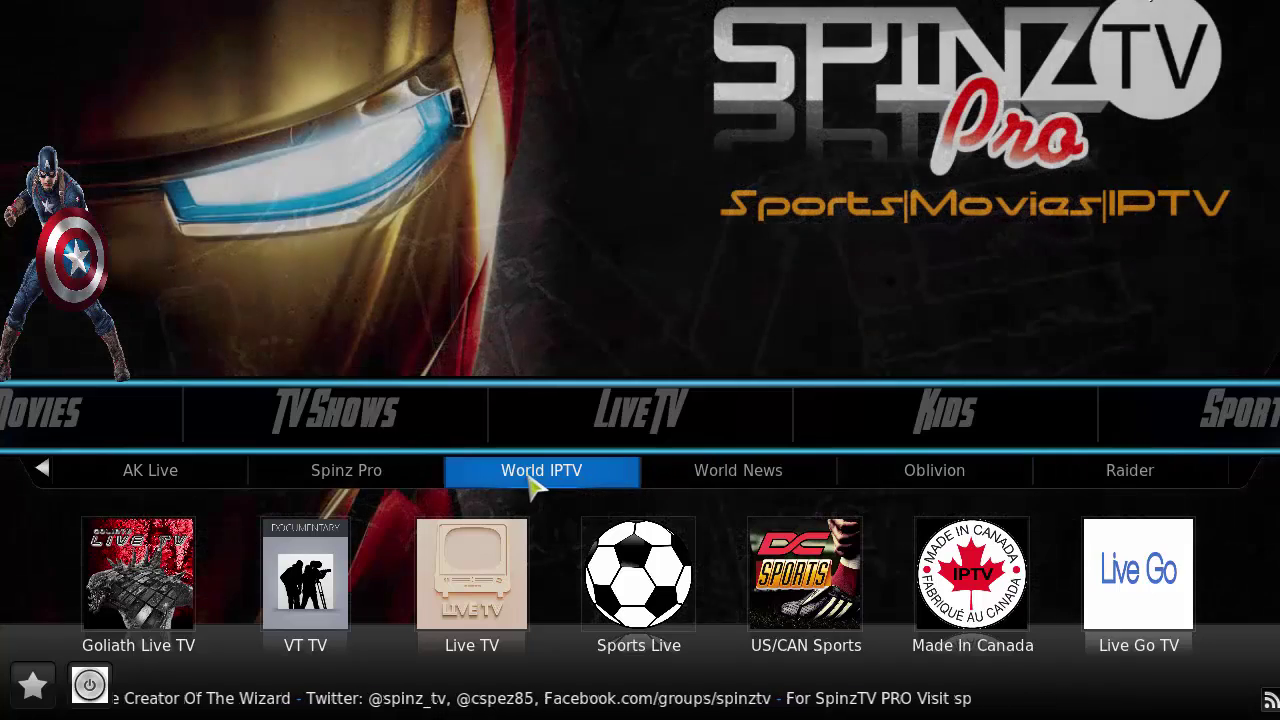
pyautogui.scroll(3, 486, 486)
pyautogui.scroll(2, 408, 484)
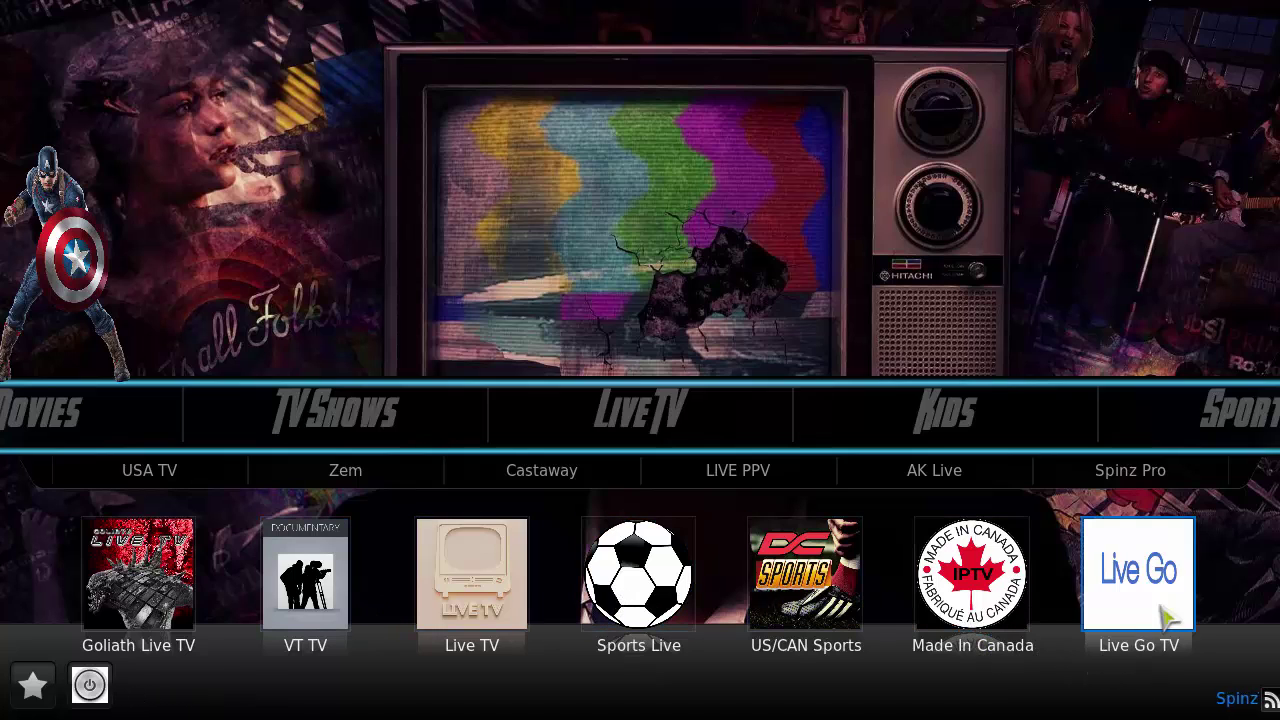
# Step: Move on to the Kids section showing AK Kids, Toons and Lego Animation
pyautogui.scroll(-4, 766, 487)
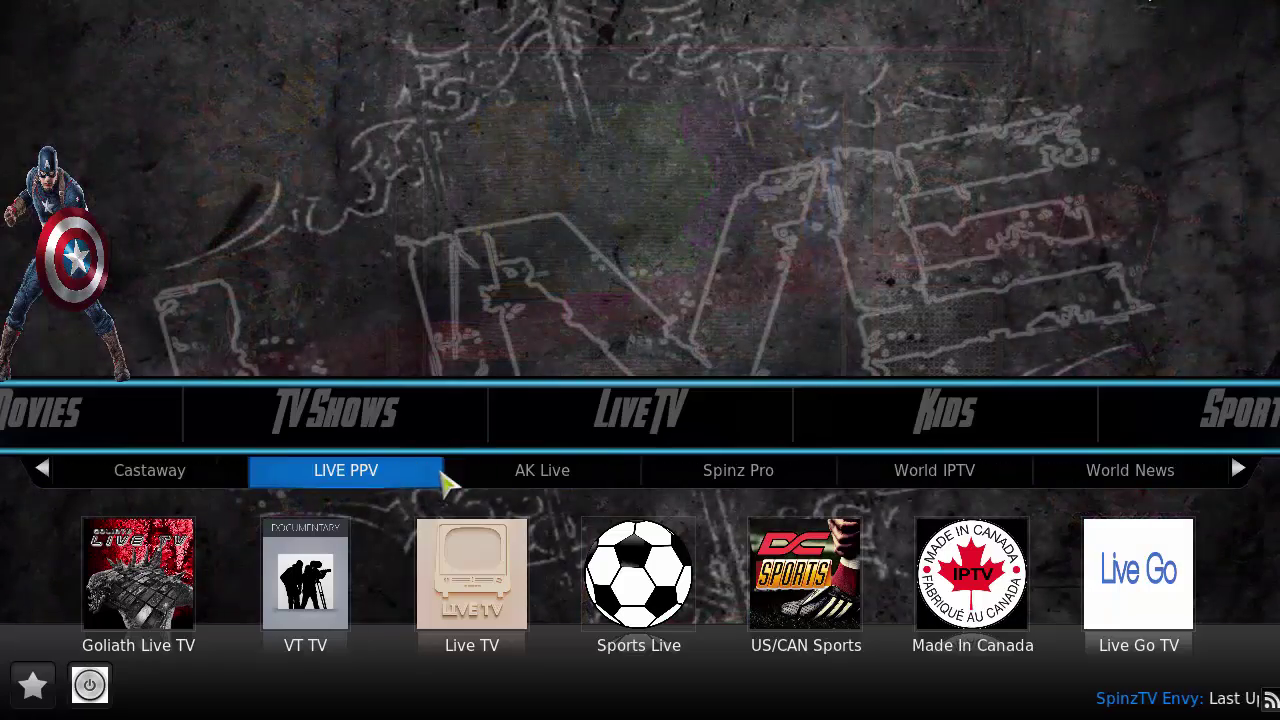
pyautogui.scroll(4, 690, 483)
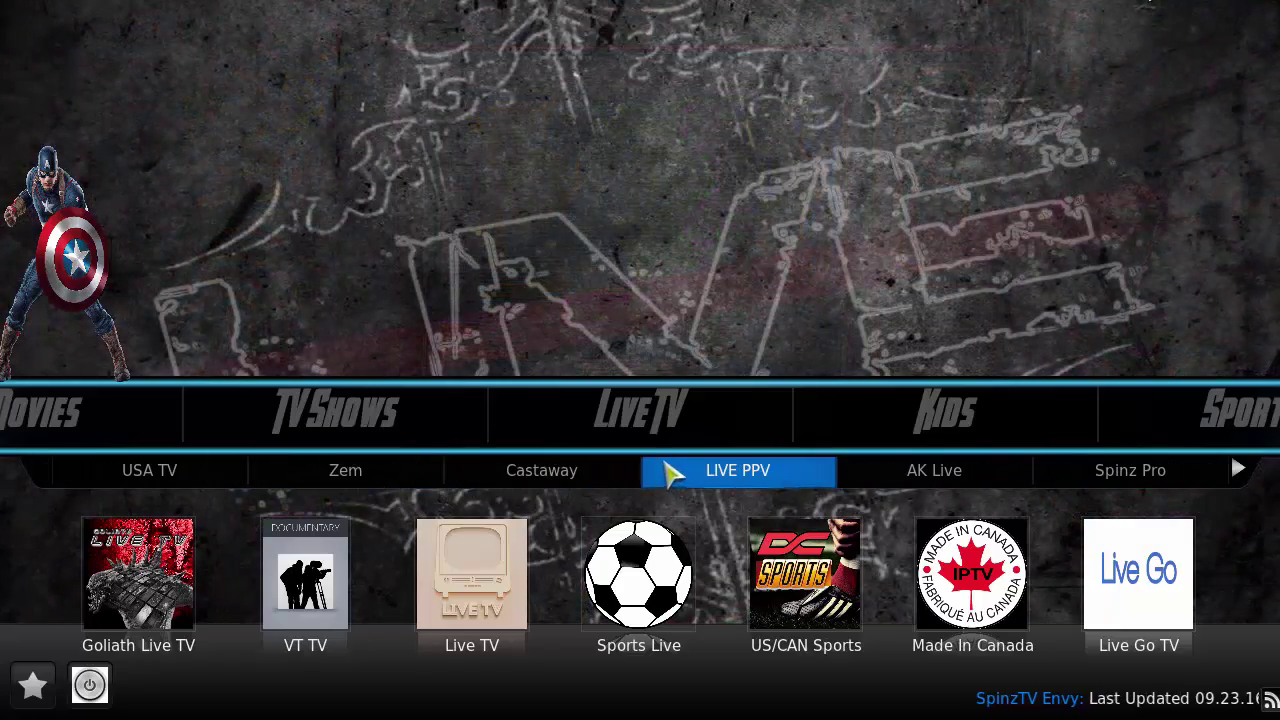
pyautogui.scroll(-1, 674, 416)
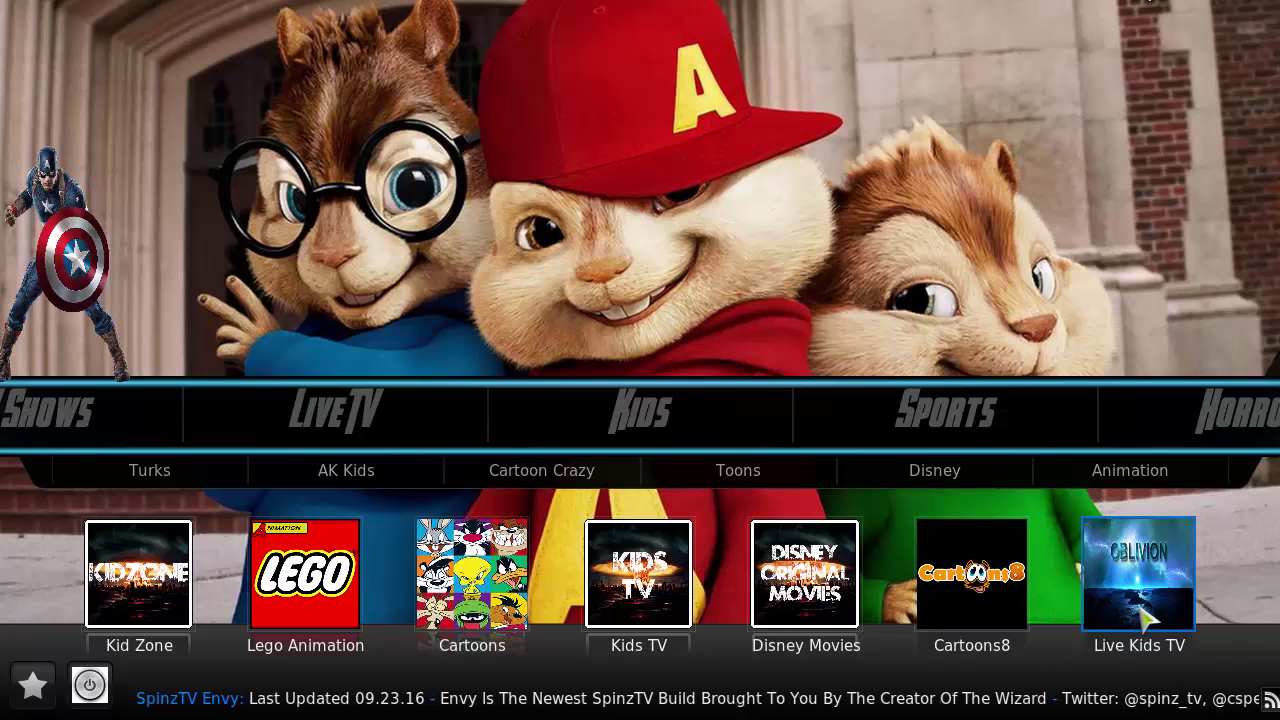
# Step: Look through the Live Kids TV channel list and close it
pyautogui.click(1145, 620)
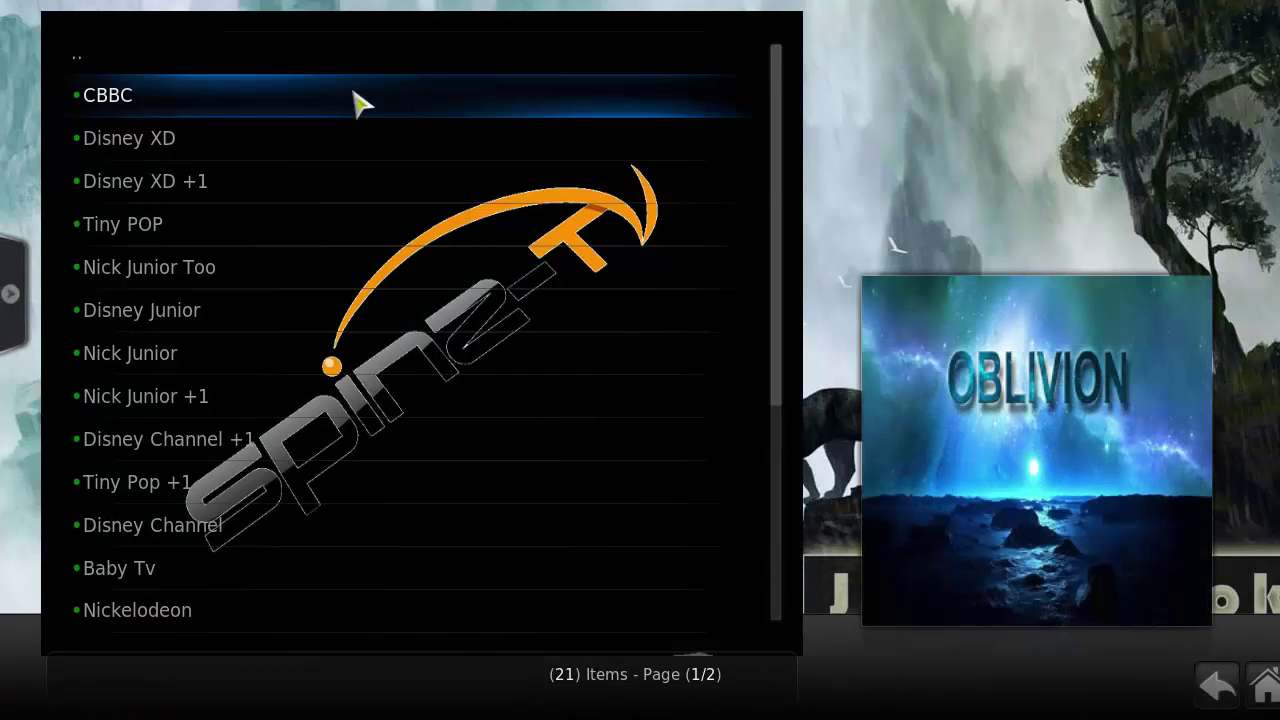
pyautogui.scroll(-5, 210, 396)
pyautogui.scroll(-3, 212, 396)
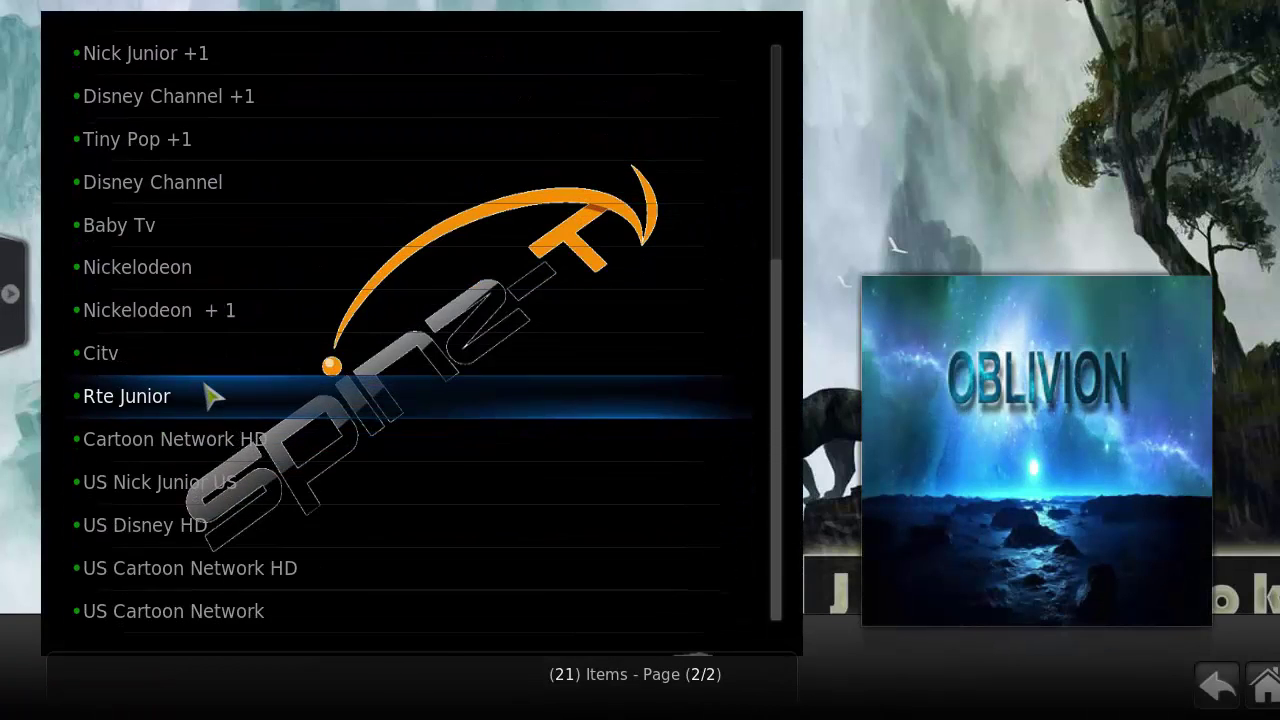
pyautogui.scroll(8, 214, 410)
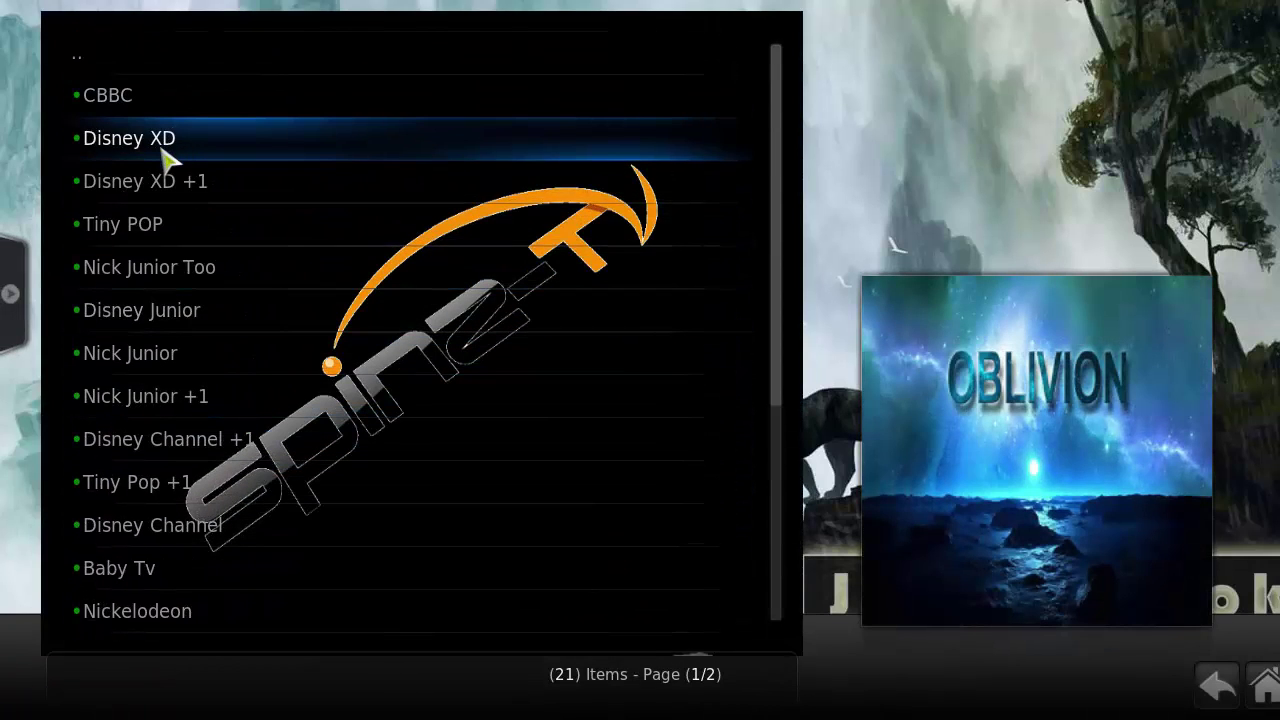
pyautogui.press('Escape')
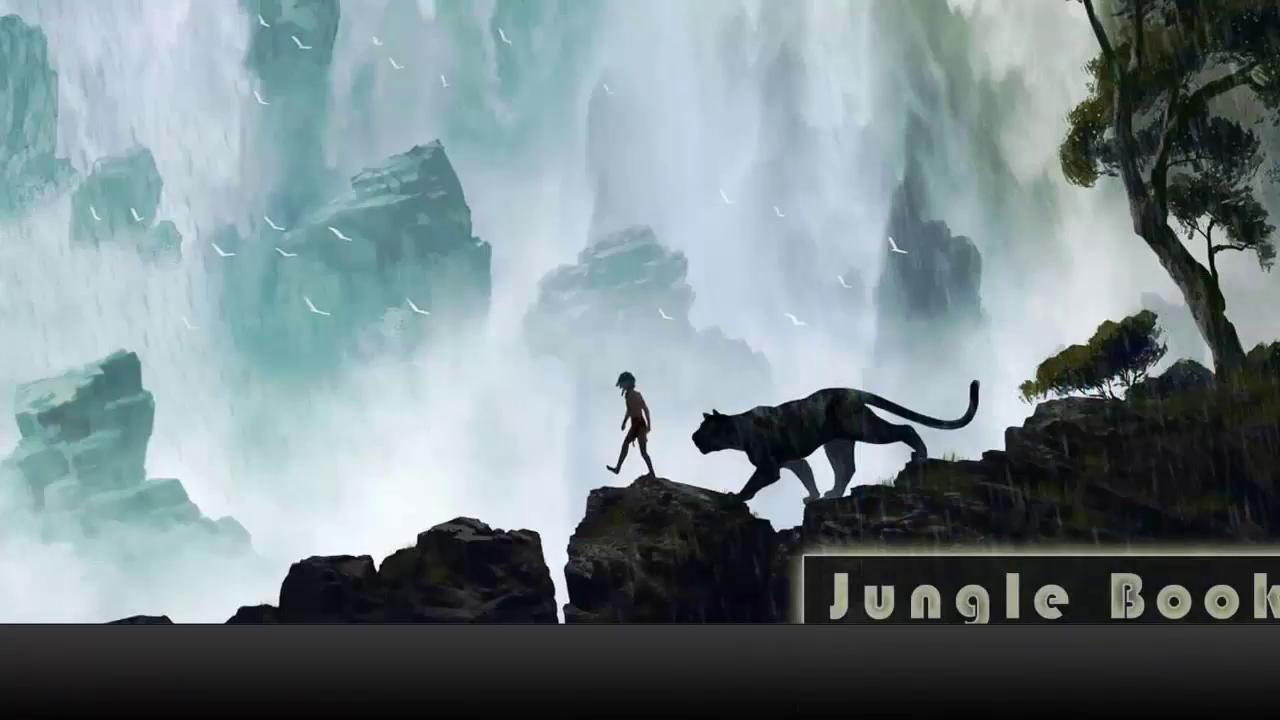
# Step: Open the Kids add-on's Cartoons > Popular list and scroll through the titles
pyautogui.press('Return')
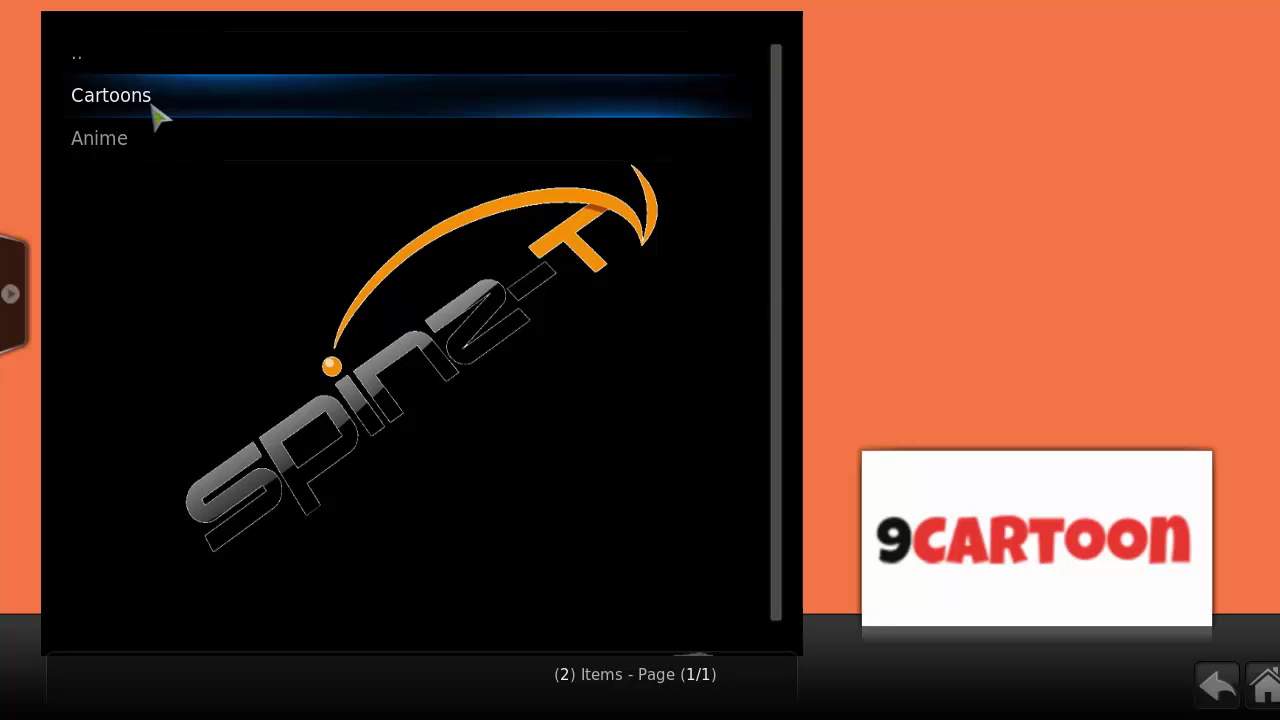
pyautogui.click(152, 105)
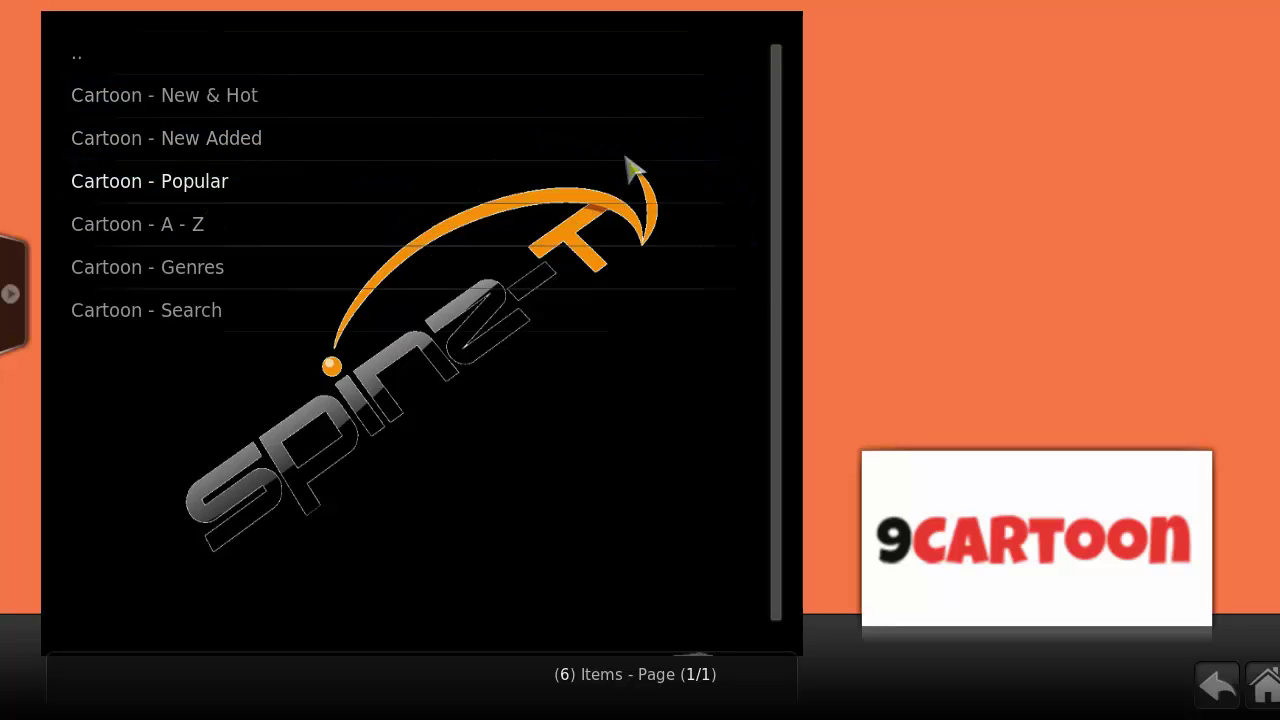
pyautogui.click(255, 180)
pyautogui.scroll(-3, 277, 349)
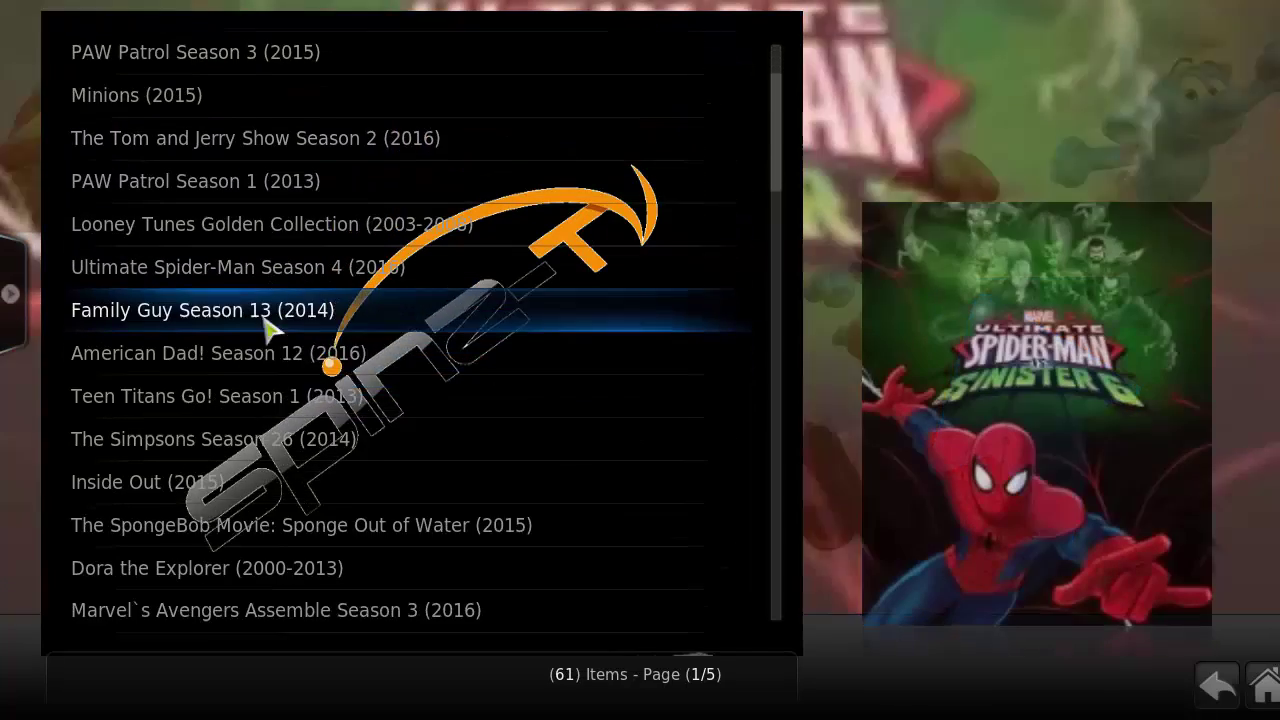
pyautogui.scroll(-3, 277, 314)
pyautogui.scroll(-6, 251, 251)
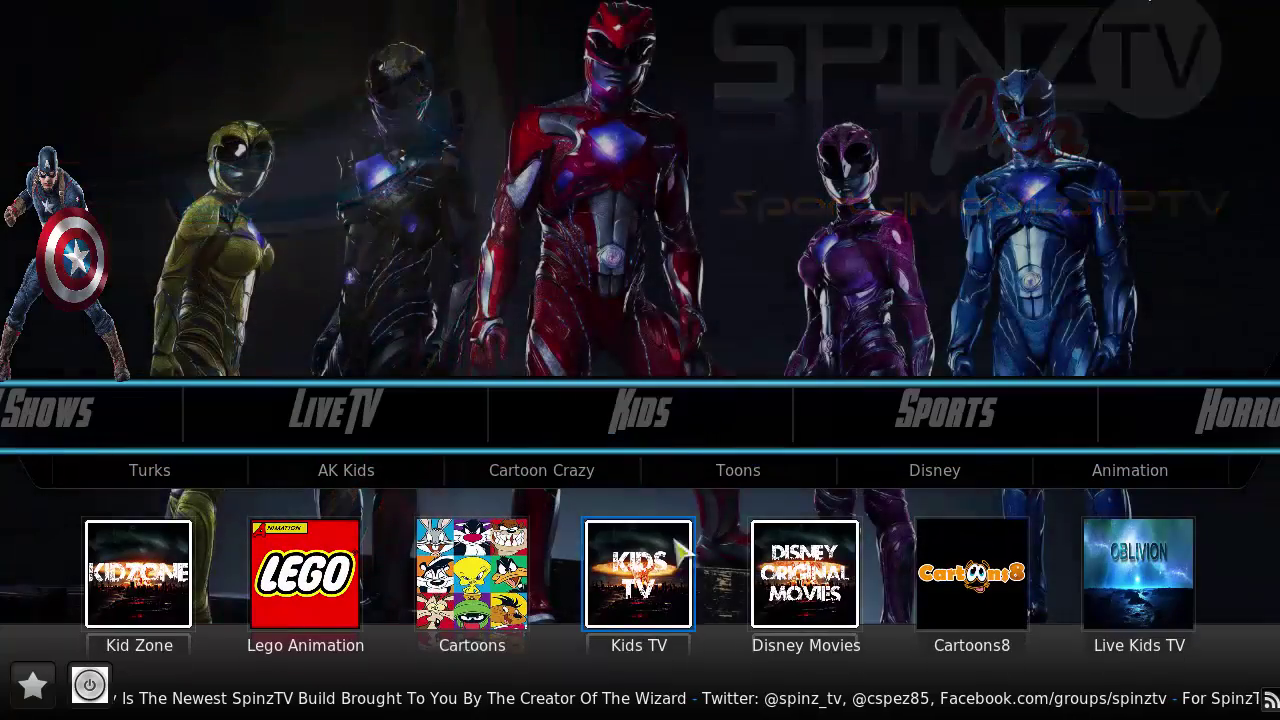
# Step: Browse the Disney Movies list, then return home to the Sports section
pyautogui.click(796, 608)
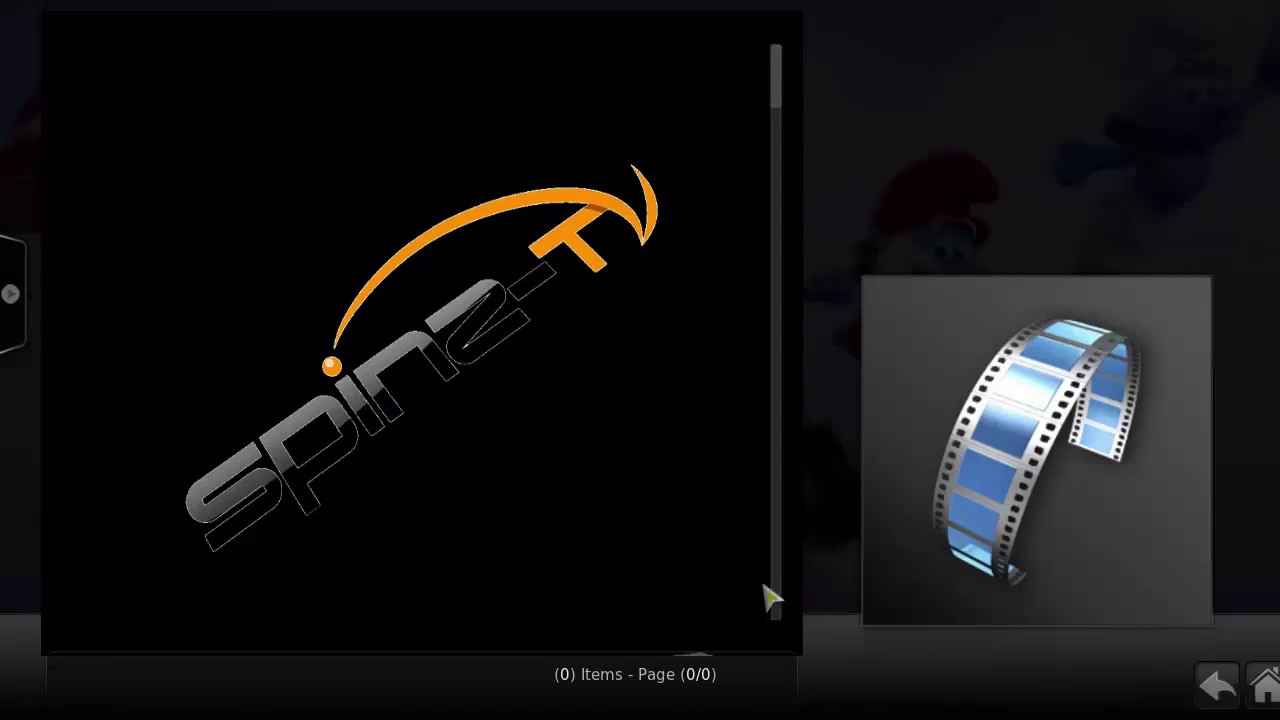
pyautogui.press('Down')
pyautogui.press('Down')
pyautogui.press('Down')
pyautogui.press('Down')
pyautogui.press('Down')
pyautogui.press('Down')
pyautogui.press('Down')
pyautogui.press('Down')
pyautogui.press('Down')
pyautogui.press('Down')
pyautogui.press('Down')
pyautogui.press('Down')
pyautogui.press('Down')
pyautogui.press('Down')
pyautogui.press('Down')
pyautogui.press('Down')
pyautogui.press('Down')
pyautogui.press('Down')
pyautogui.press('Down')
pyautogui.press('Down')
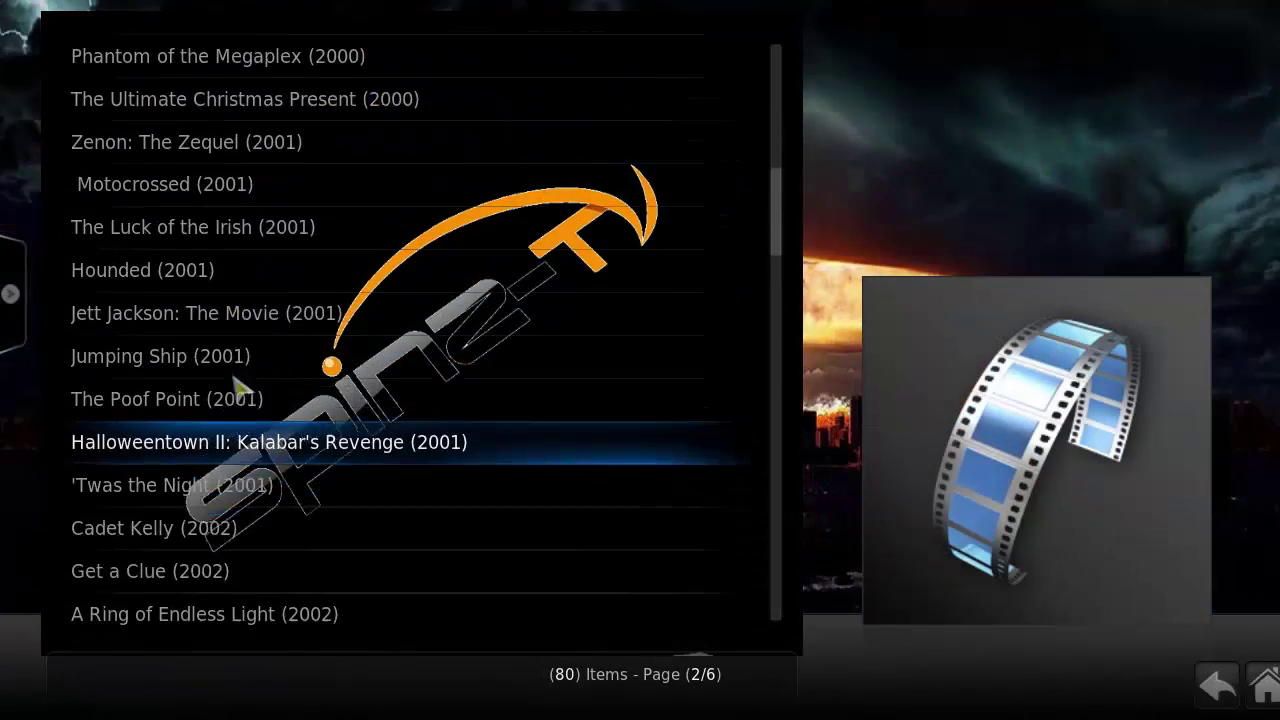
pyautogui.press('Down')
pyautogui.press('Down')
pyautogui.press('Down')
pyautogui.press('Down')
pyautogui.press('Down')
pyautogui.press('Down')
pyautogui.press('Down')
pyautogui.press('Down')
pyautogui.press('Down')
pyautogui.press('Down')
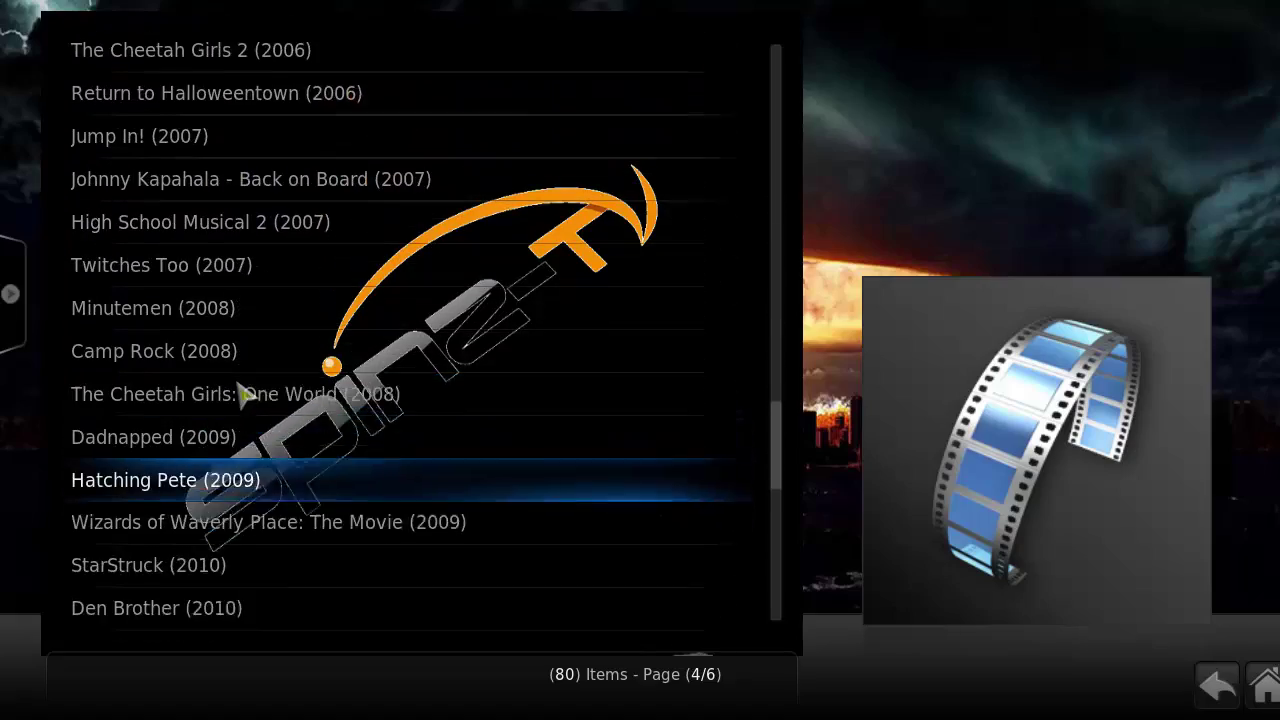
pyautogui.press('Escape')
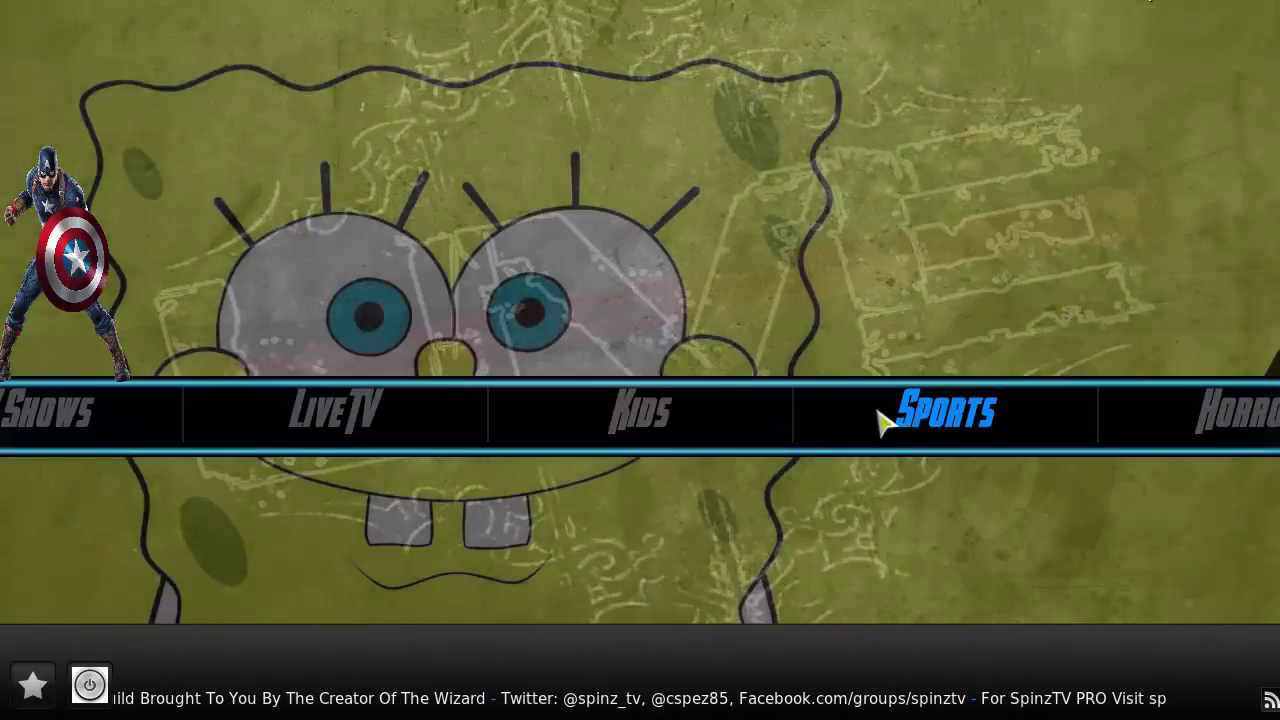
pyautogui.moveTo(666, 429)
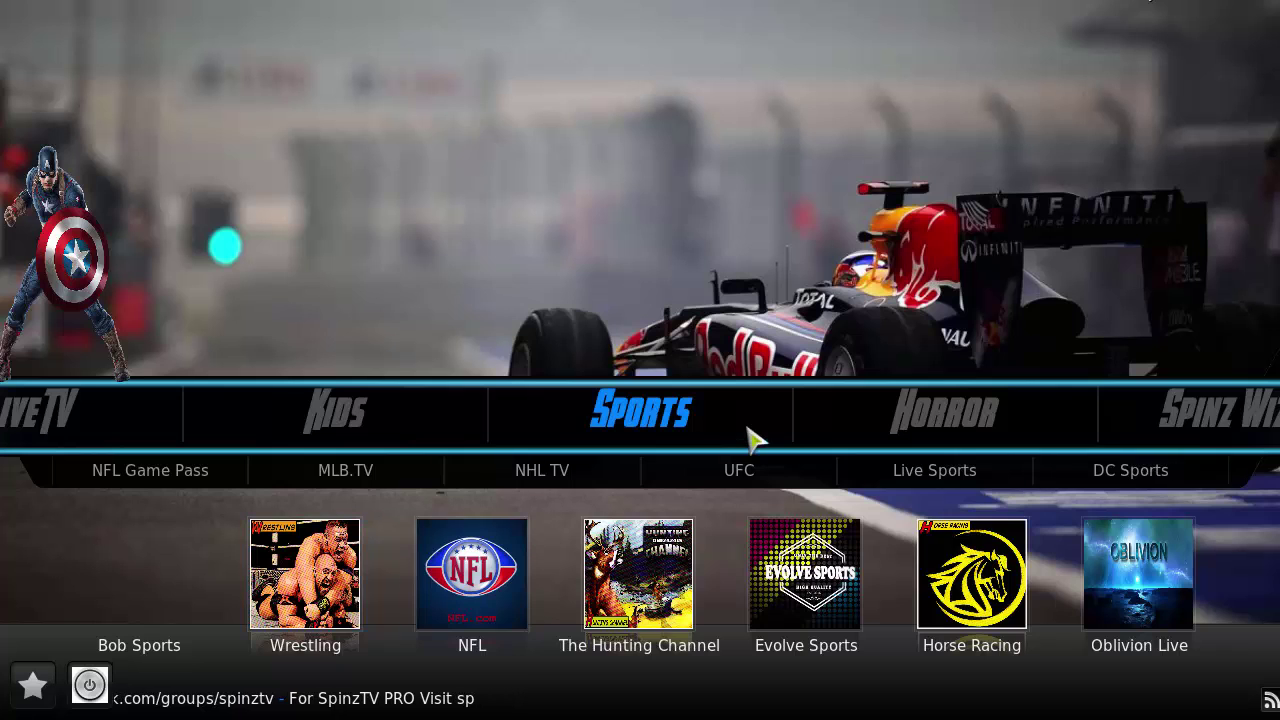
# Step: Move the main menu past Sports and Horror to Spinz Wizard, showing Speed Test and Maintenance
pyautogui.scroll(-4, 900, 489)
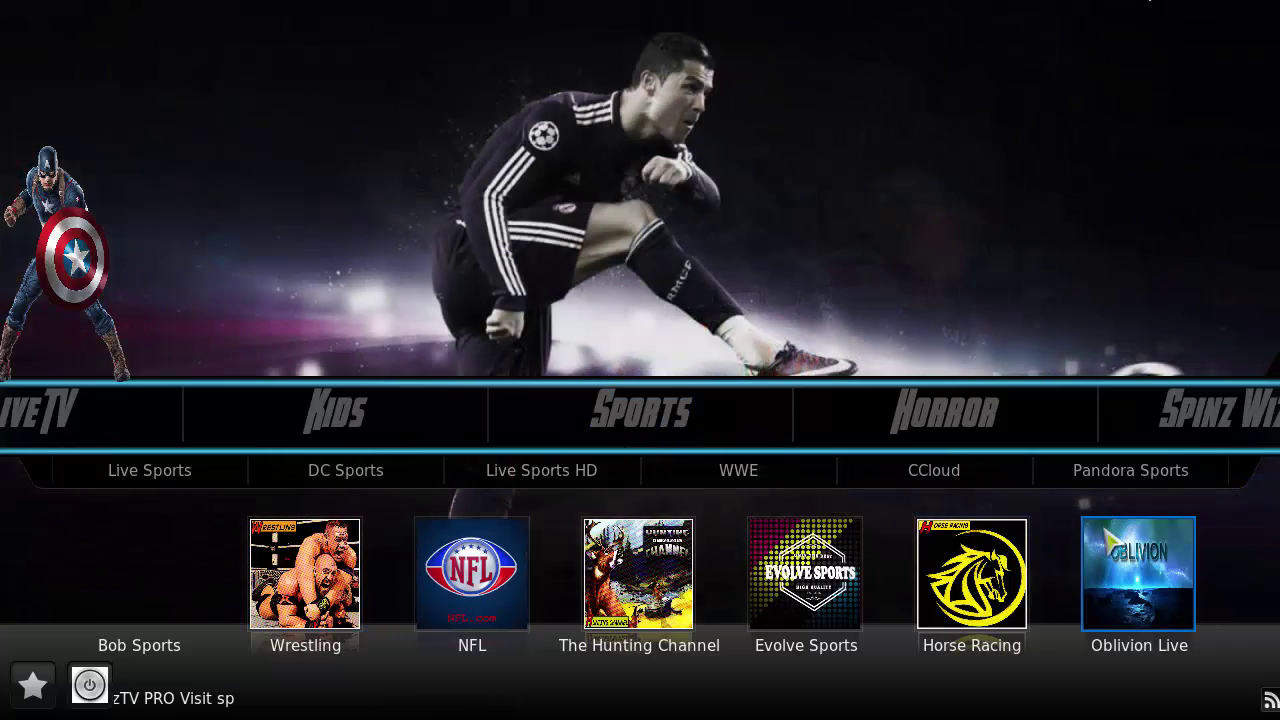
pyautogui.scroll(4, 409, 486)
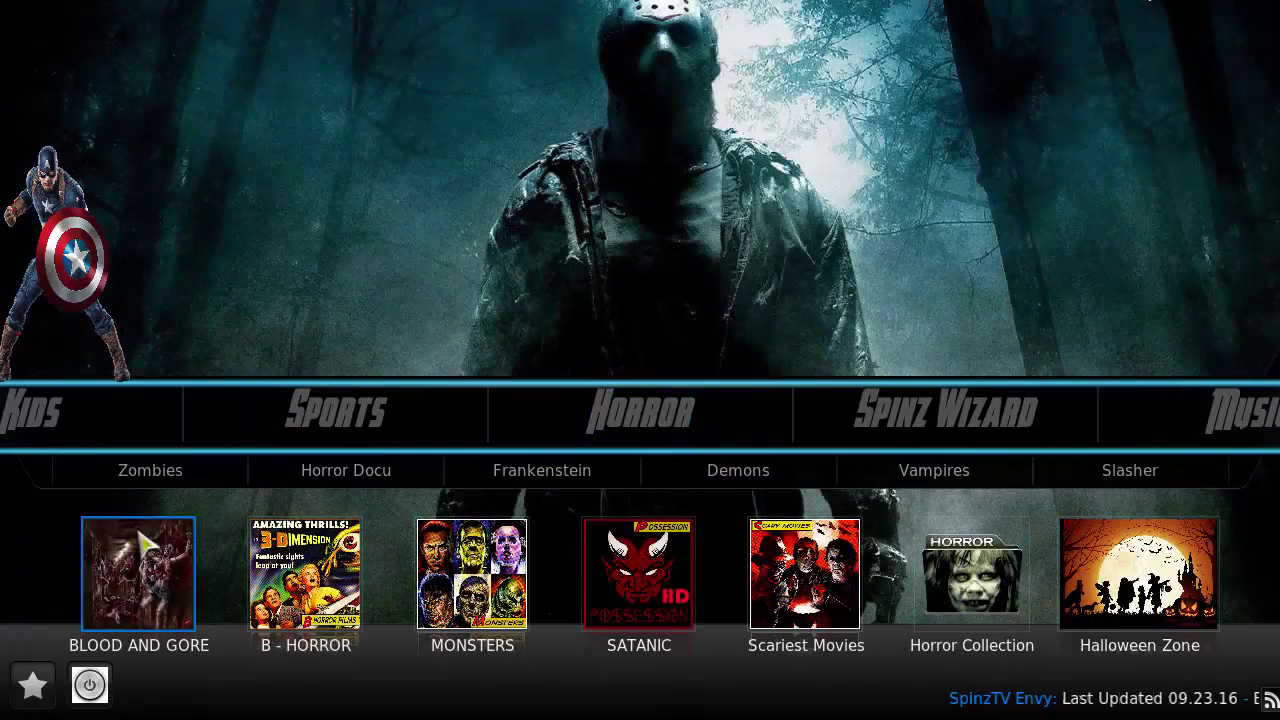
pyautogui.scroll(-1, 655, 437)
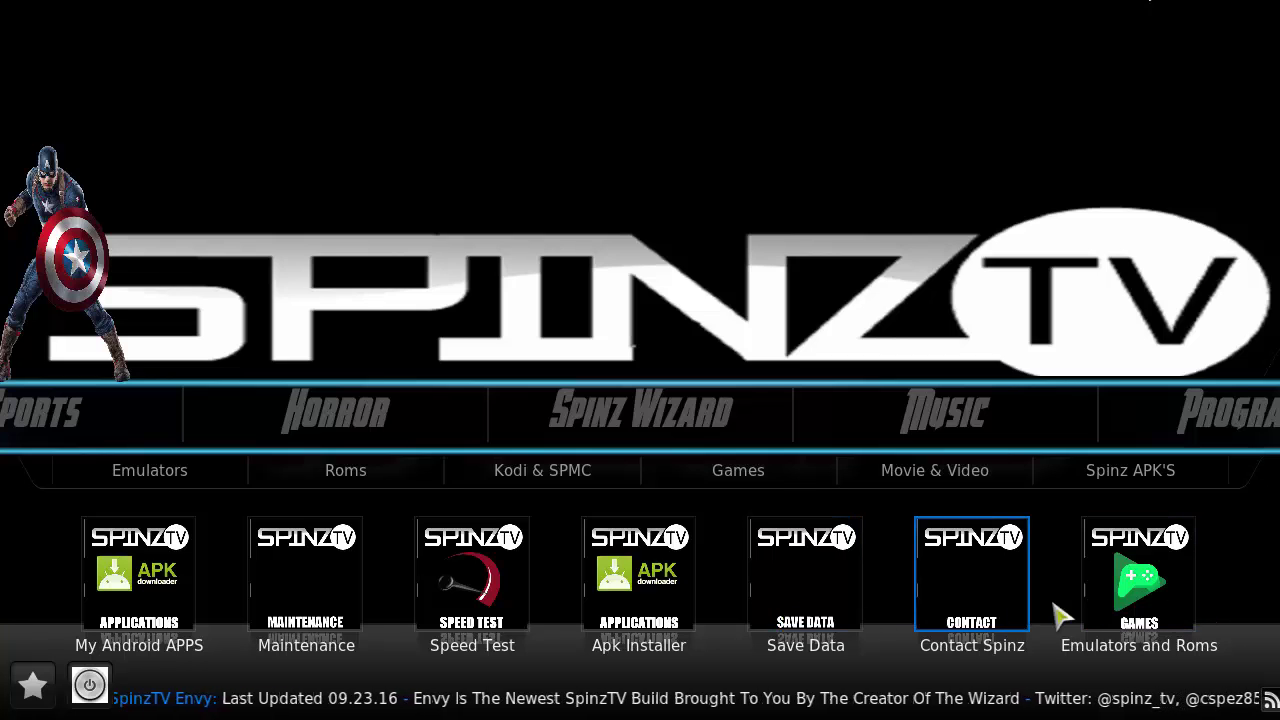
# Step: Open Spinz Wizard Maintenance, scroll to Auto Clean Up On Startup, then leave the list
pyautogui.click(313, 603)
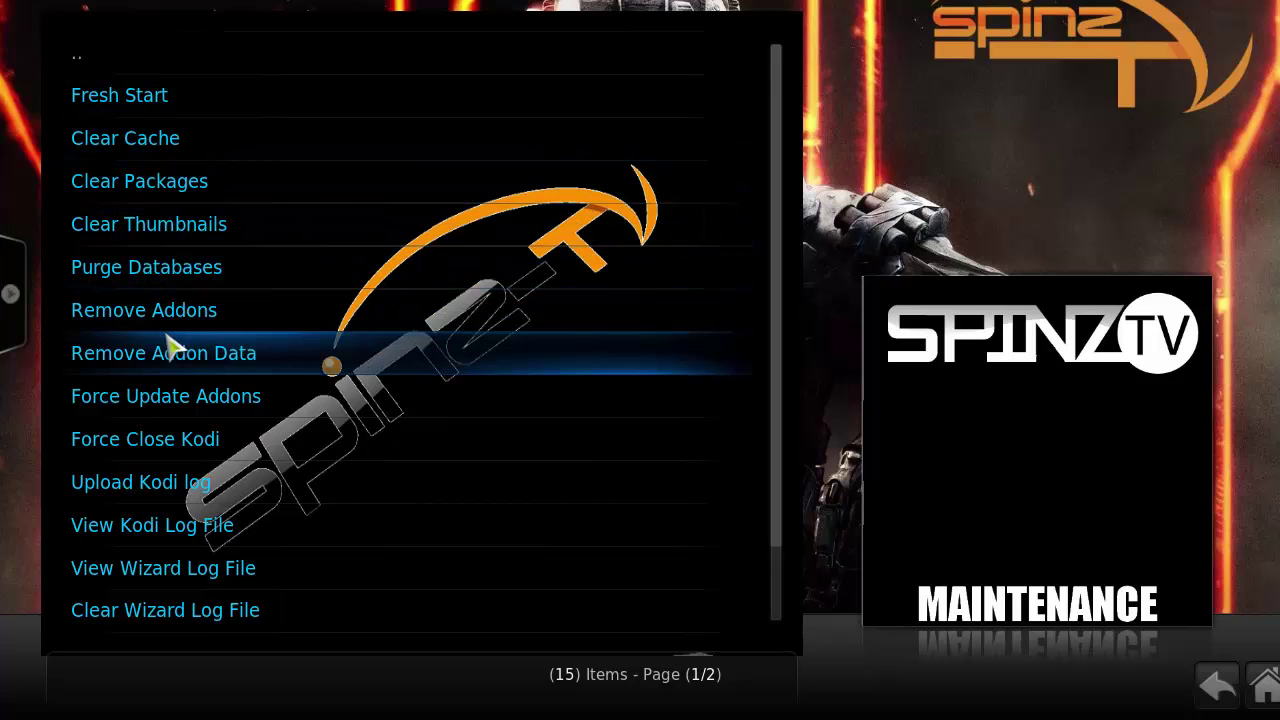
pyautogui.scroll(-1, 120, 610)
pyautogui.scroll(-1, 200, 525)
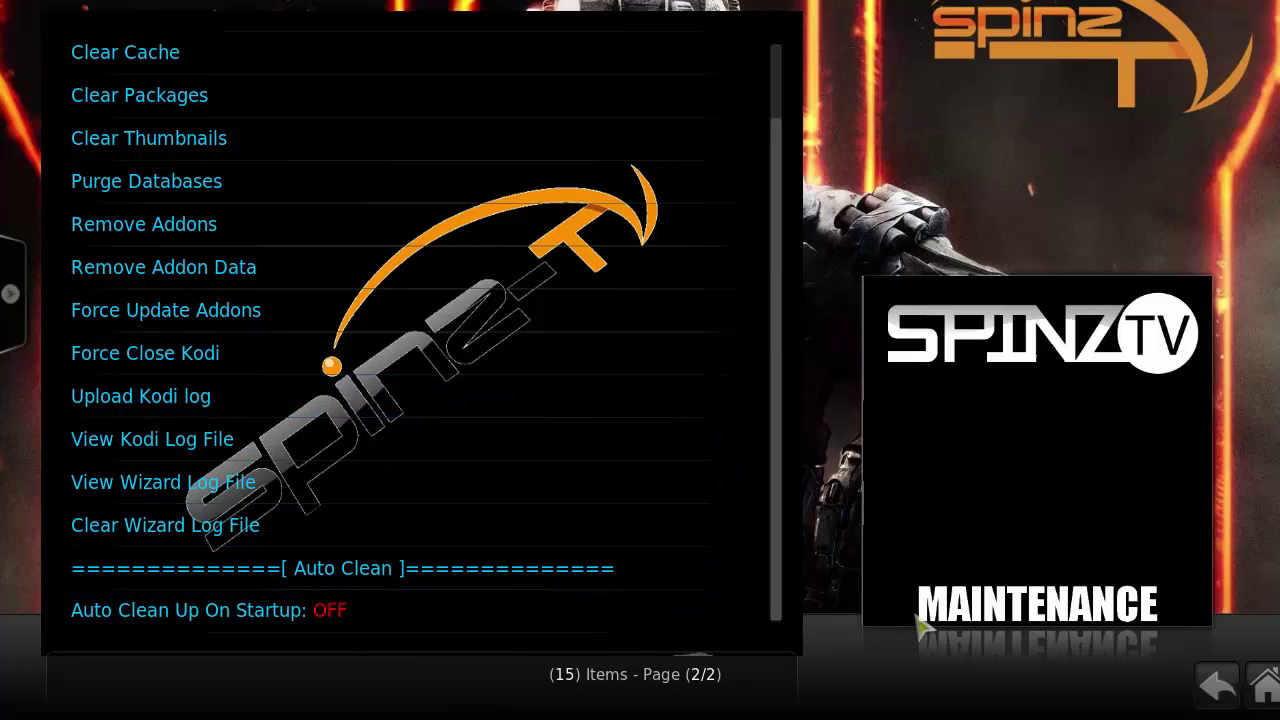
pyautogui.click(1216, 685)
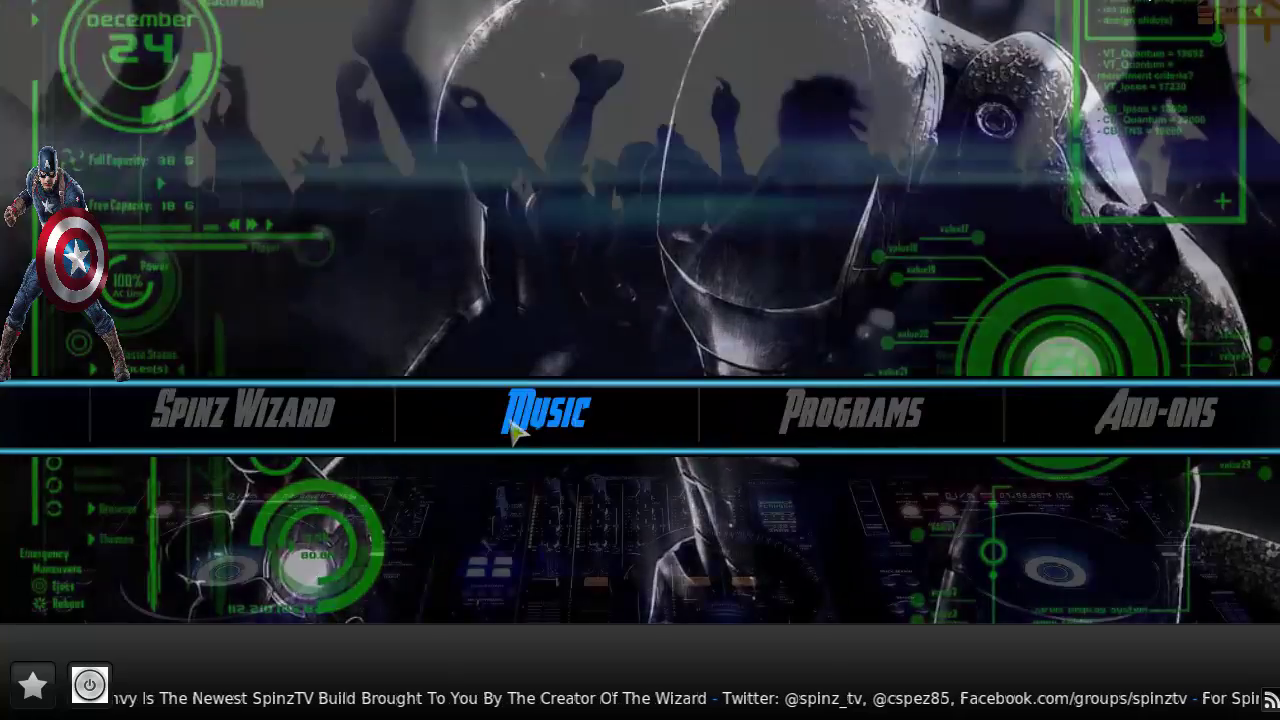
# Step: Tour Music and Programs, ending on Add-ons with Pandora's Box, Exodus and Salts
pyautogui.moveTo(643, 437)
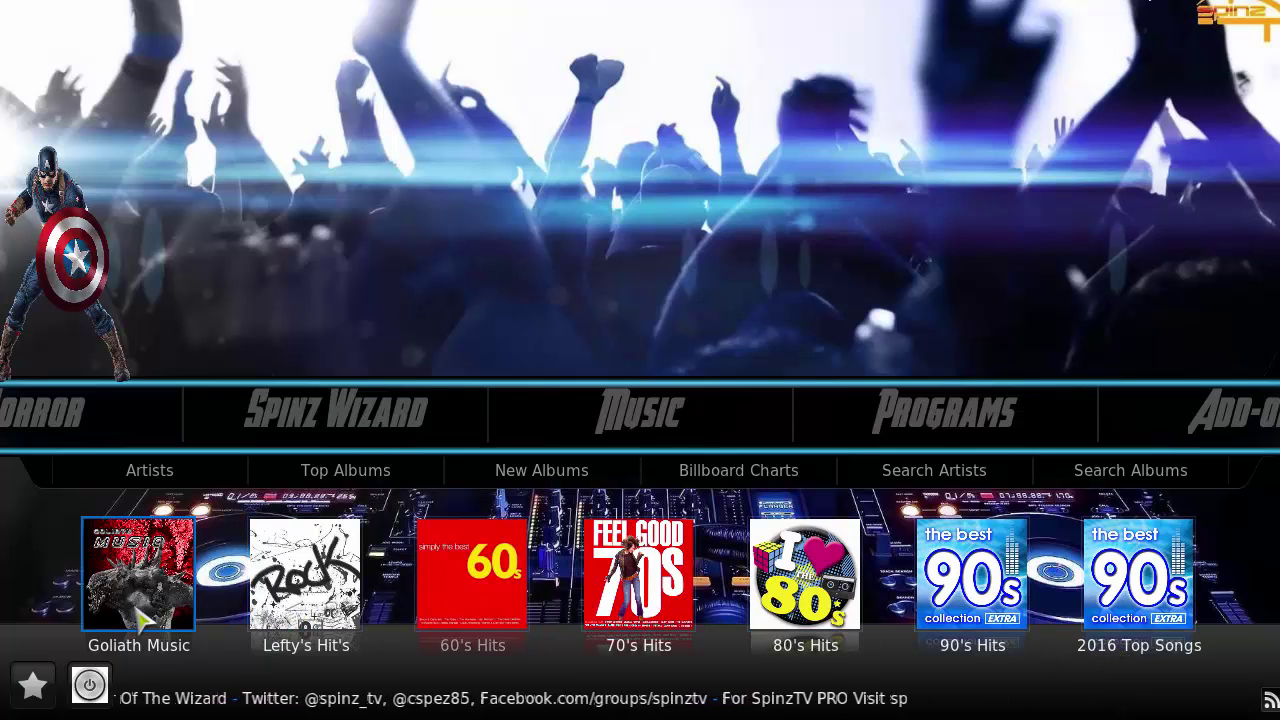
pyautogui.scroll(-1, 651, 423)
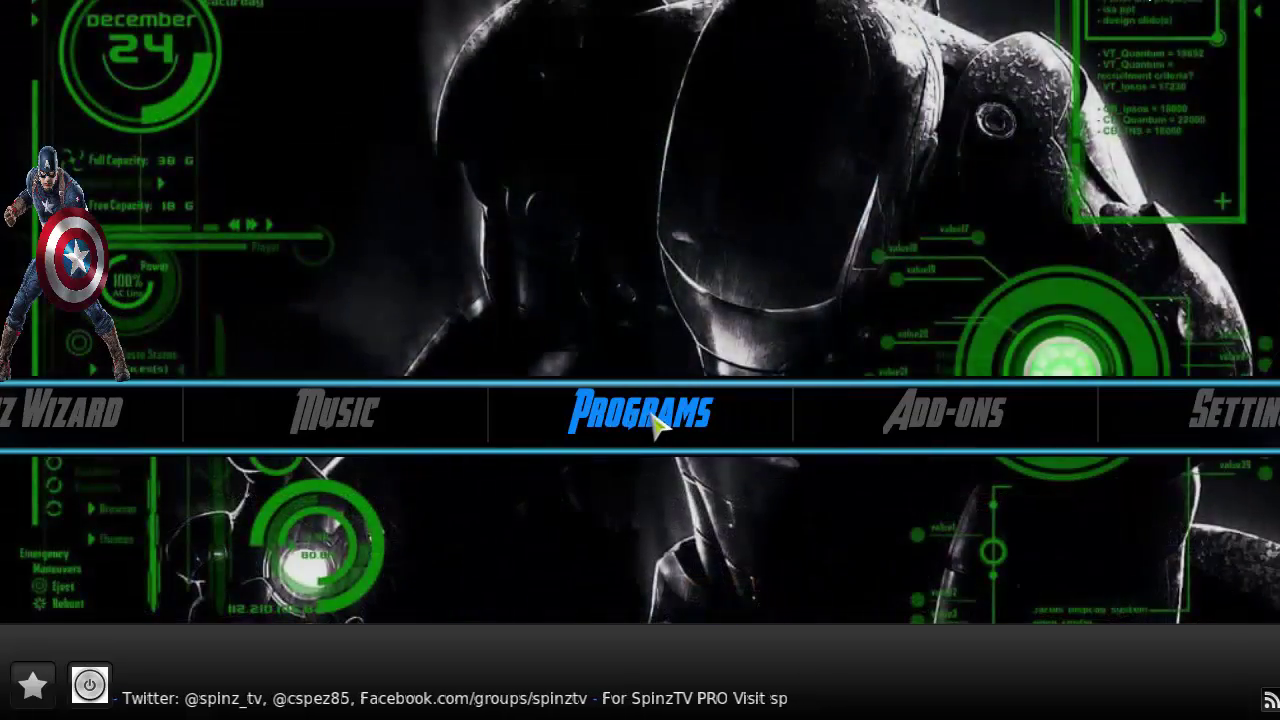
pyautogui.moveTo(790, 426)
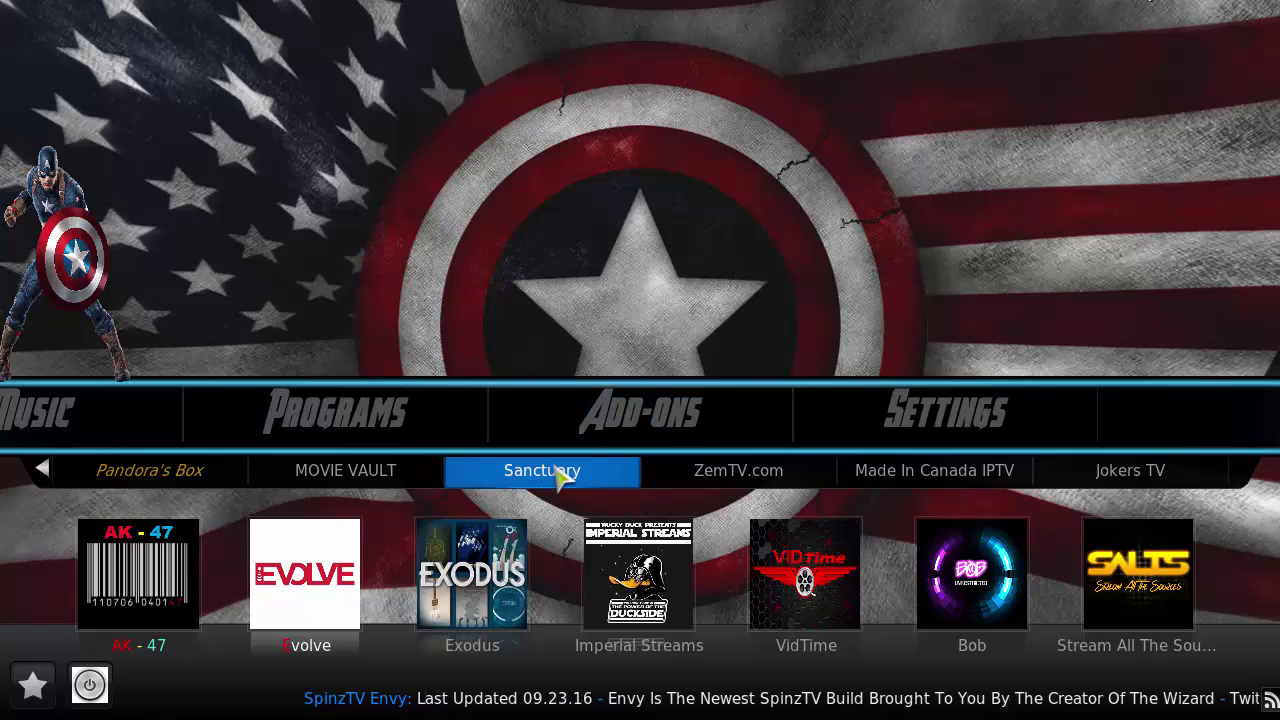
# Step: On the default Confluence home screen, bring up SYSTEM with Settings, File manager and Profiles
pyautogui.scroll(7, 320, 423)
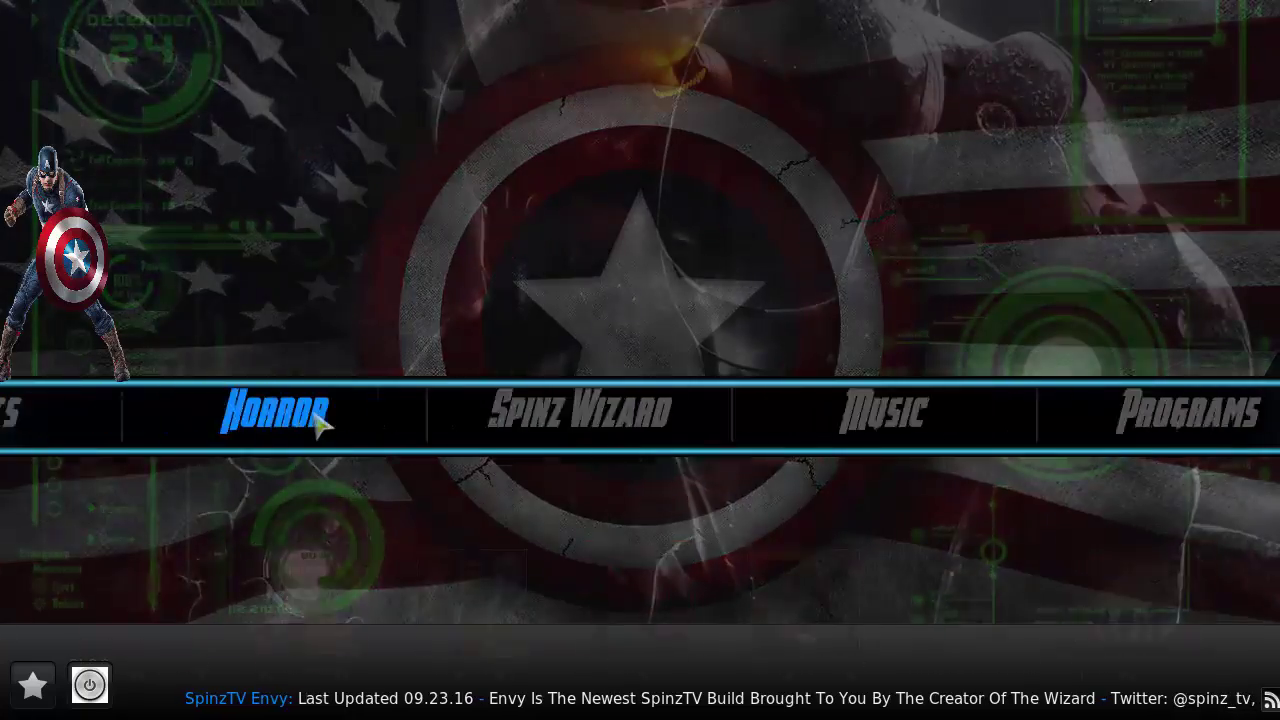
pyautogui.scroll(1, 320, 423)
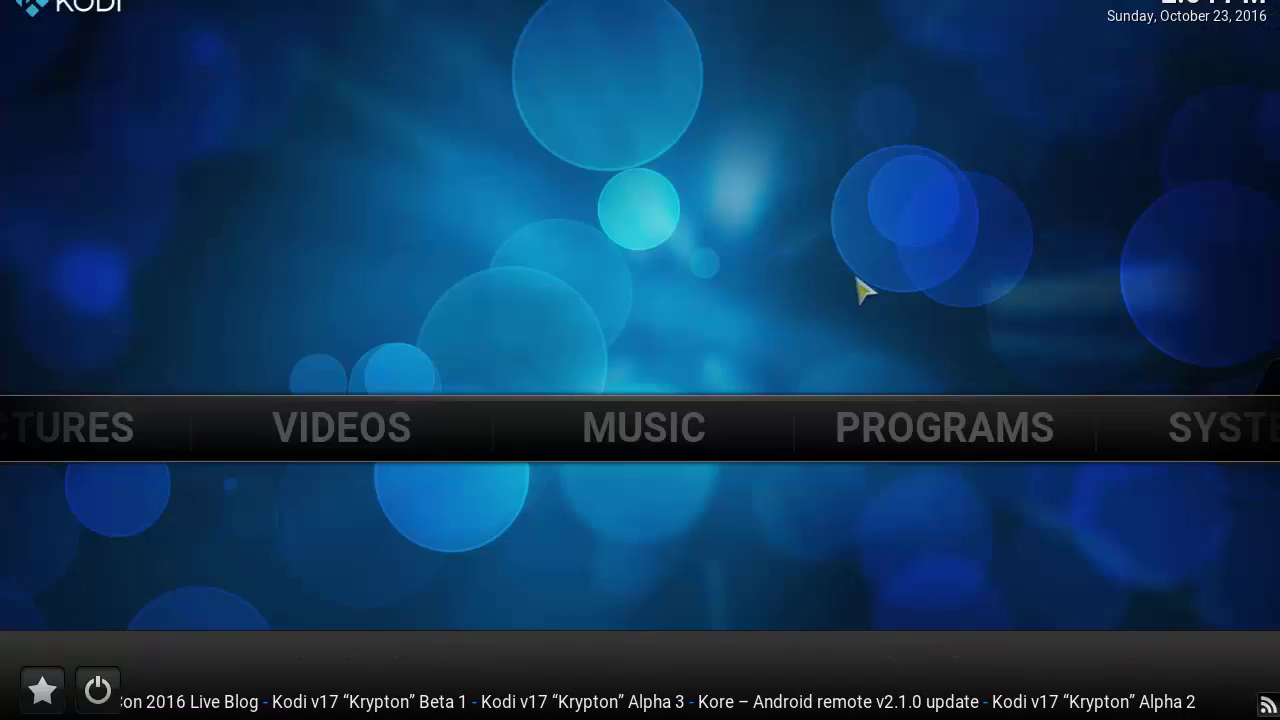
pyautogui.scroll(-1, 1009, 437)
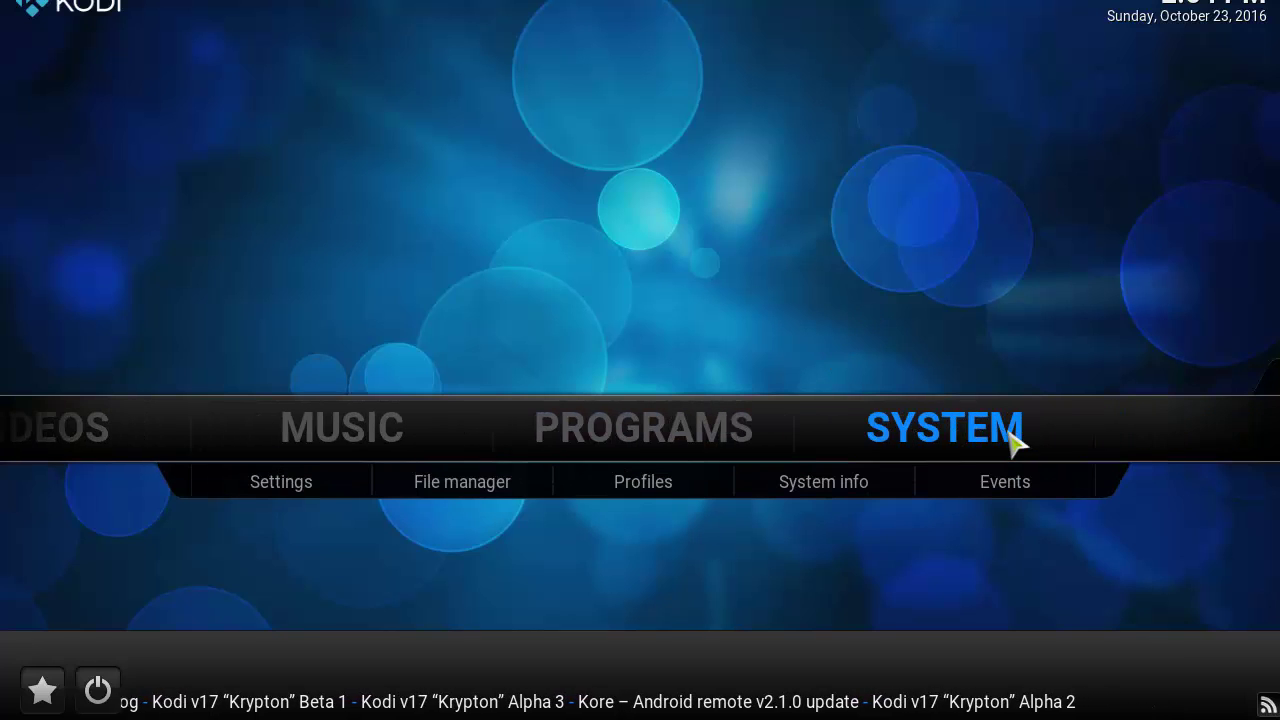
pyautogui.click(471, 488)
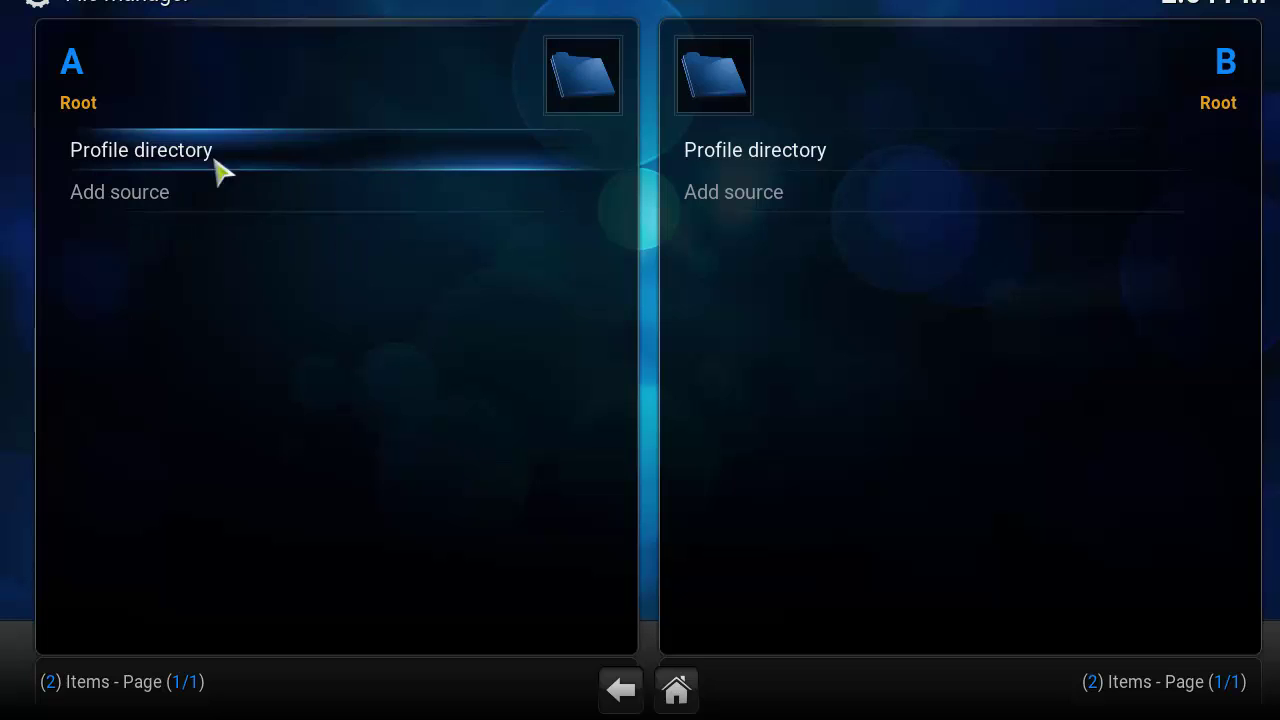
pyautogui.click(205, 204)
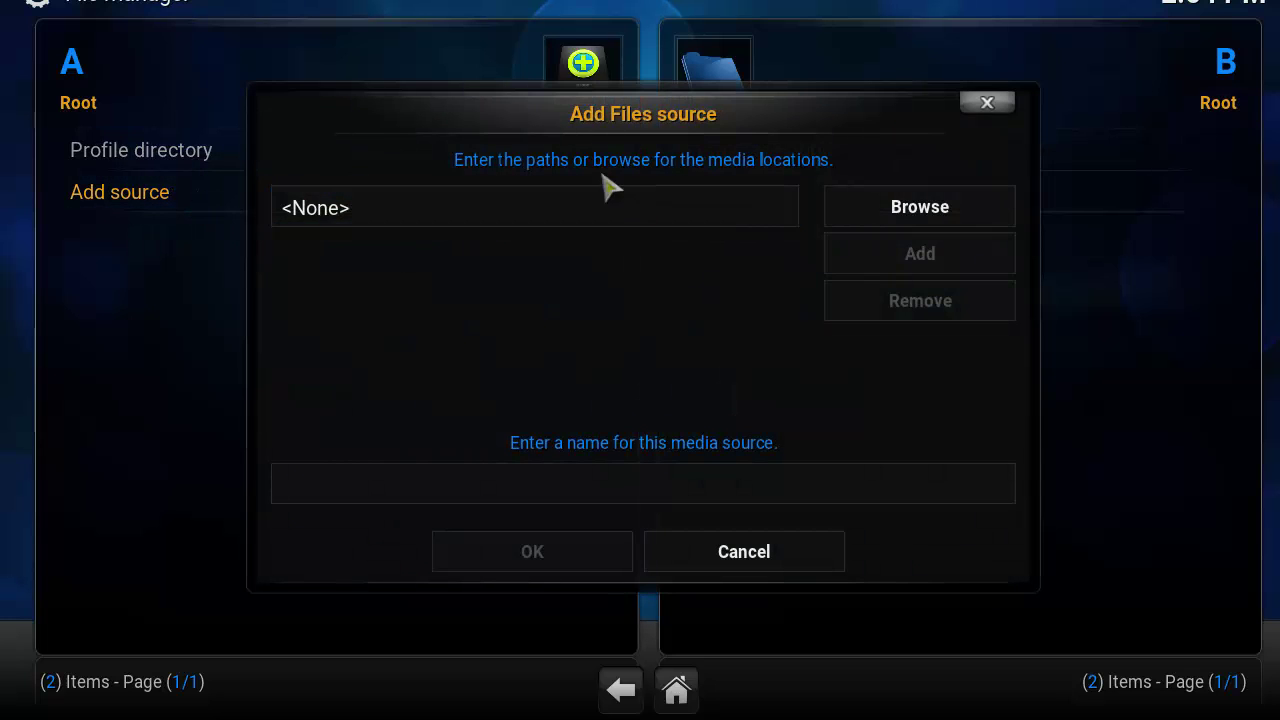
pyautogui.click(535, 207)
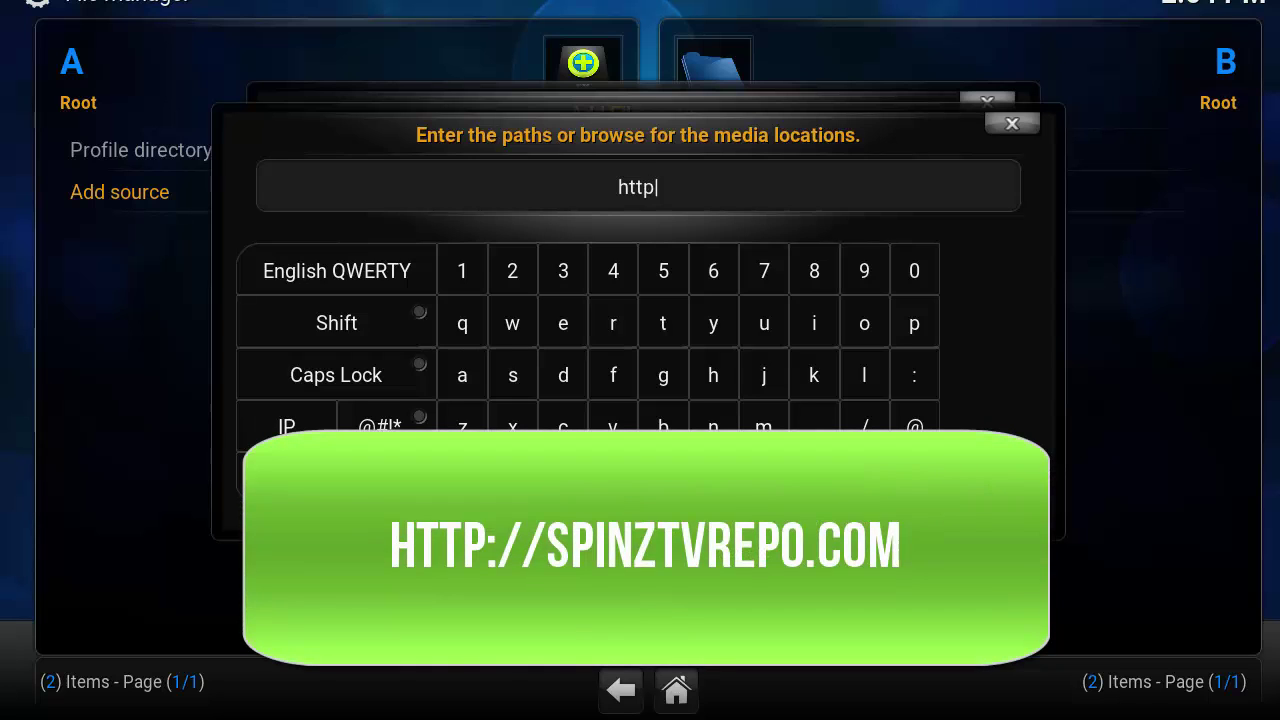
pyautogui.write('http://spinztvre')
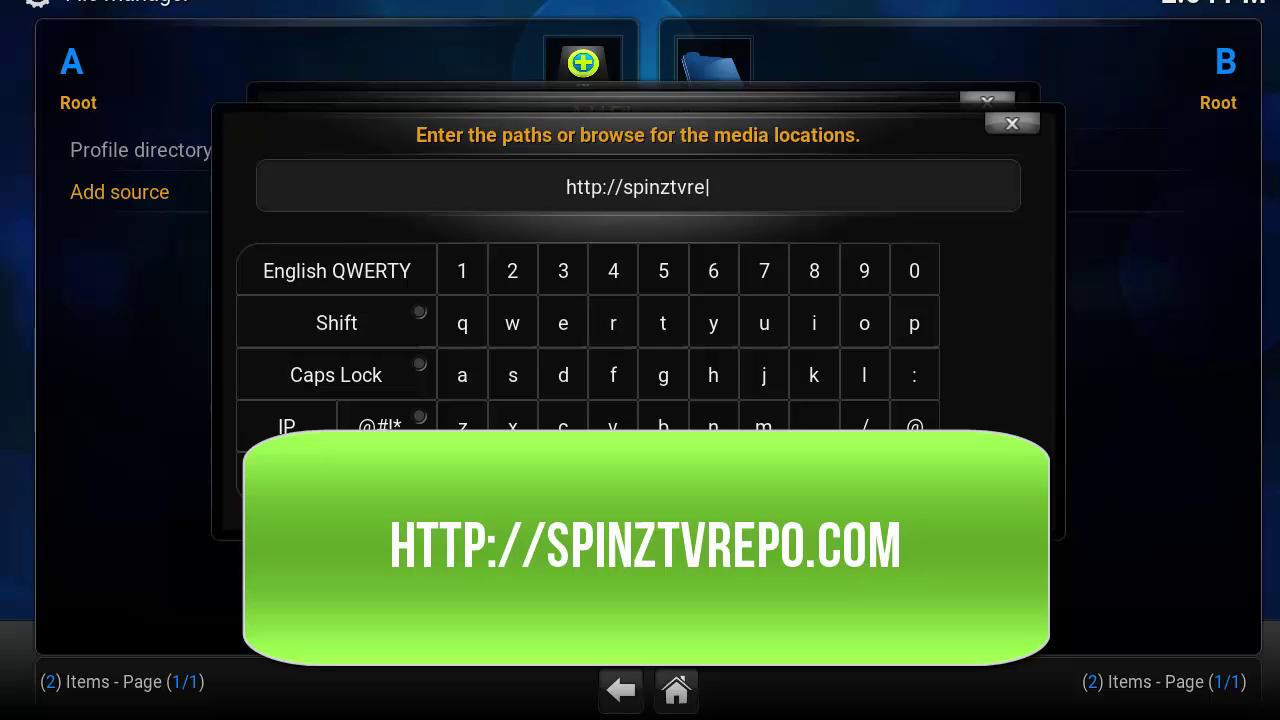
pyautogui.write('po.com')
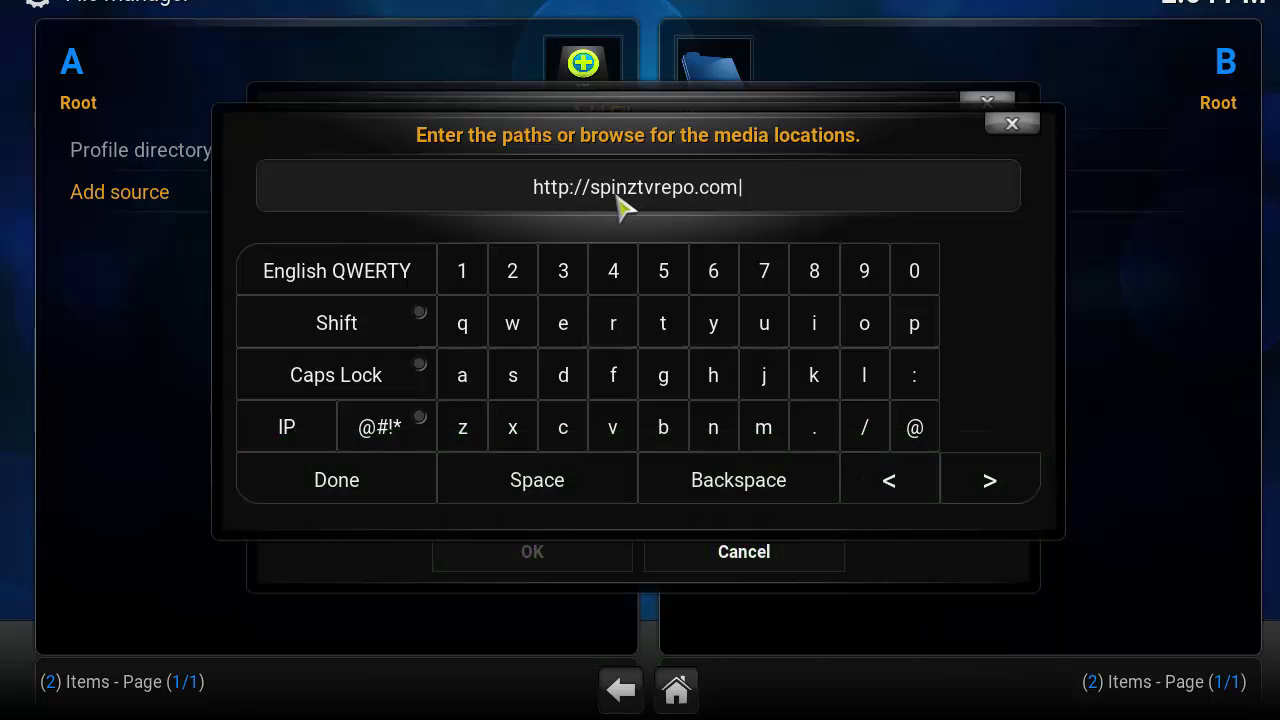
pyautogui.click(381, 497)
pyautogui.click(623, 498)
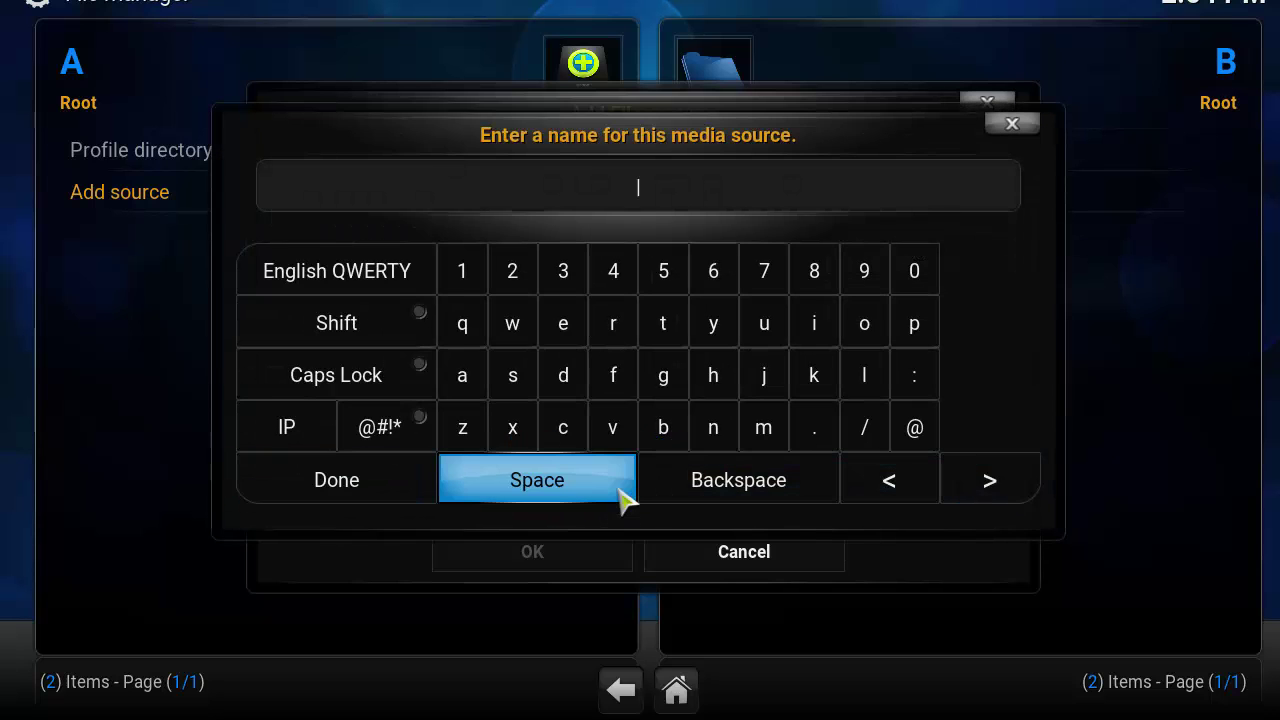
pyautogui.write('SPINZ')
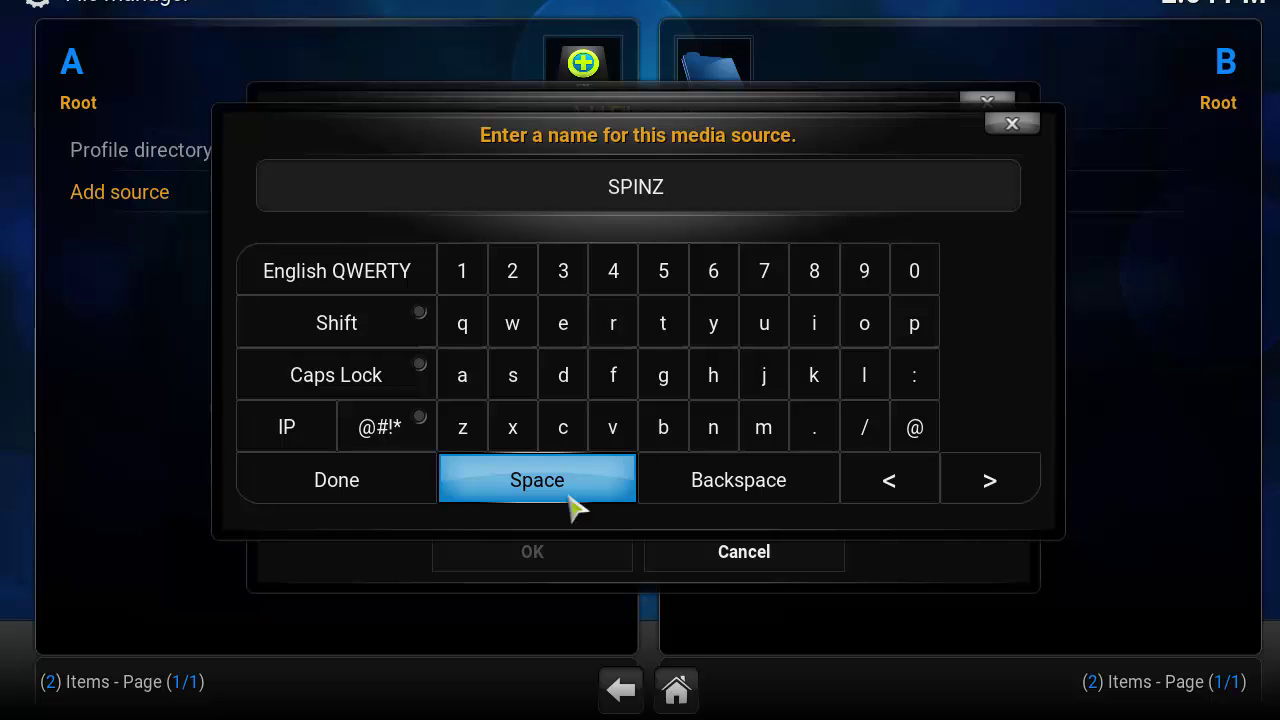
pyautogui.click(368, 489)
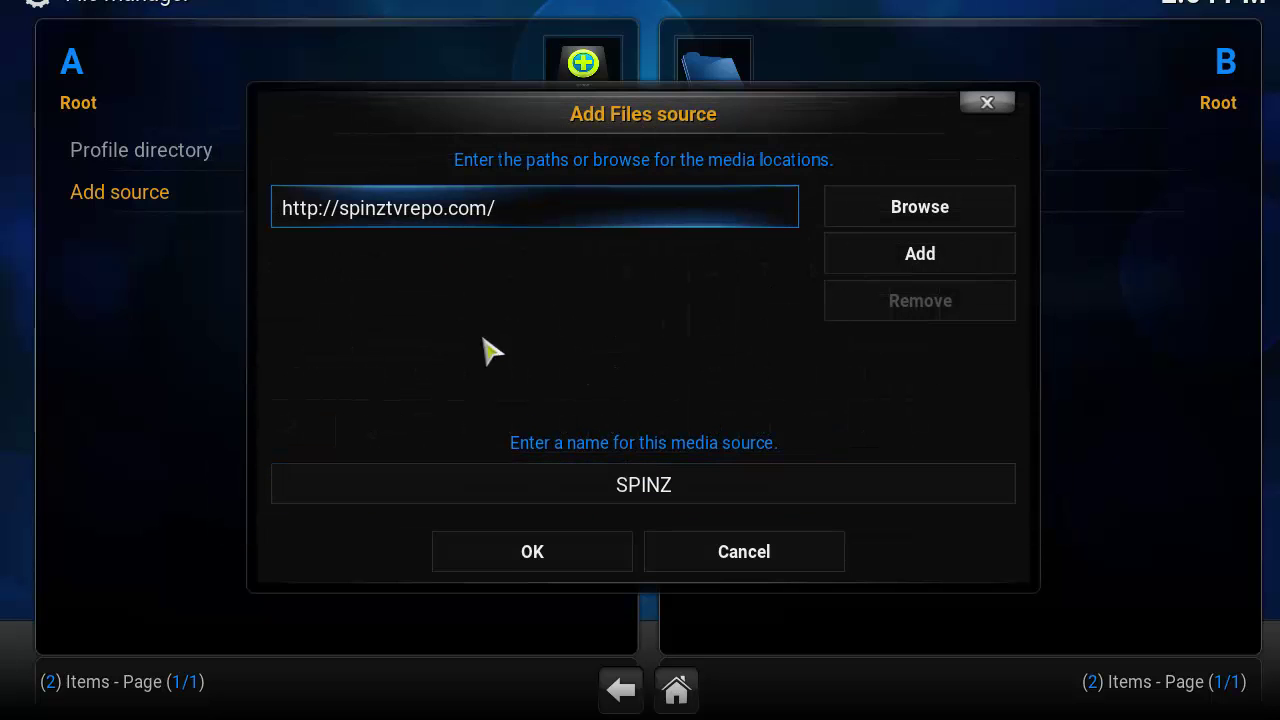
pyautogui.click(585, 578)
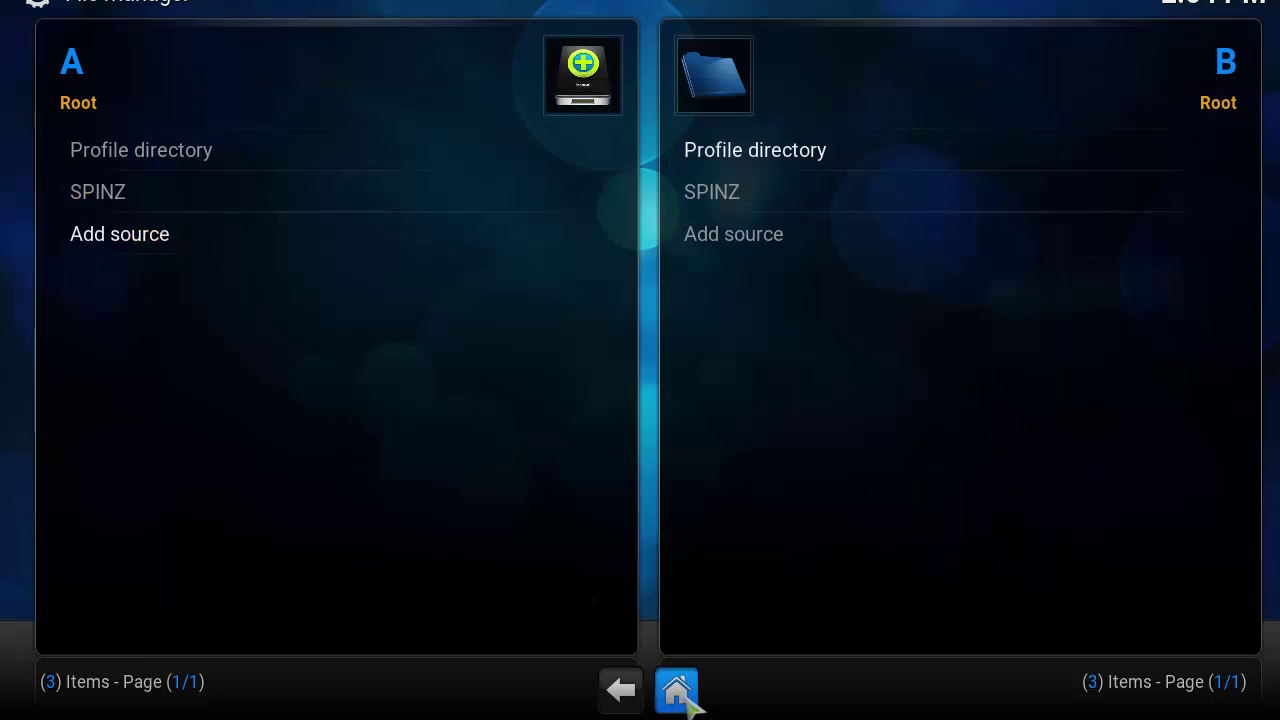
# Step: Open the Add-ons settings from Home > System and dismiss the first-run help
pyautogui.click(677, 690)
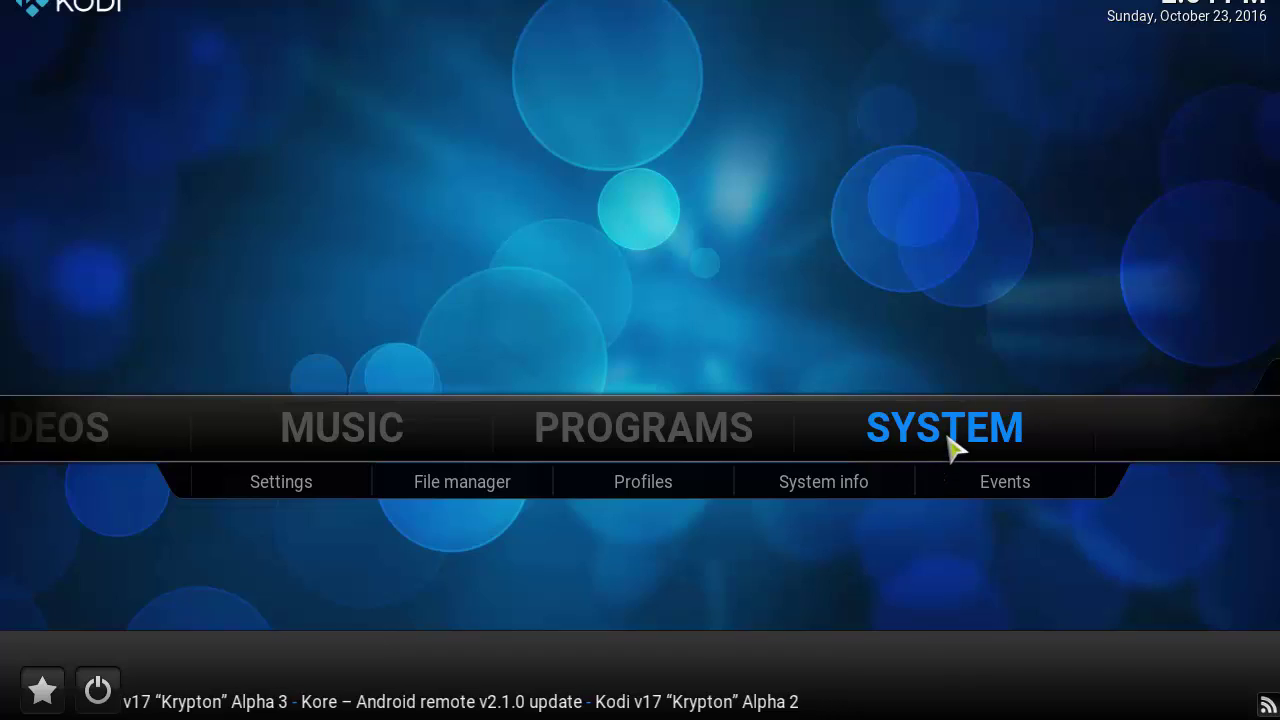
pyautogui.click(950, 443)
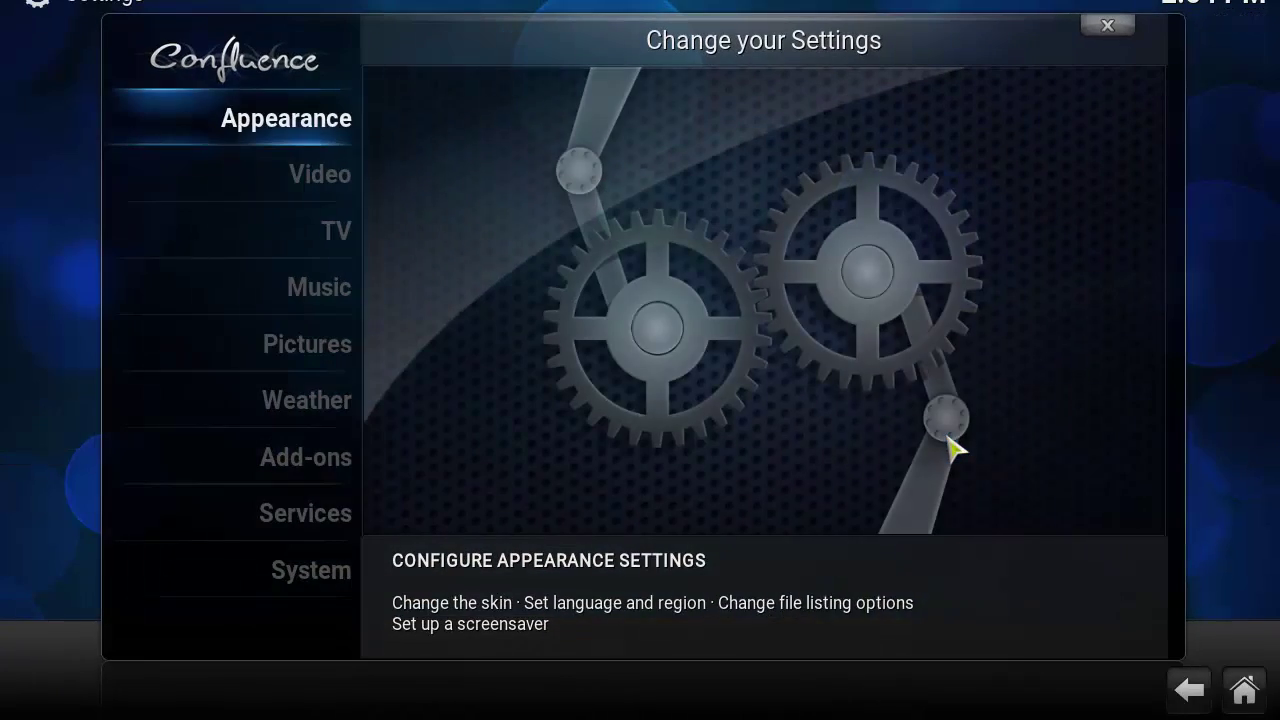
pyautogui.click(327, 479)
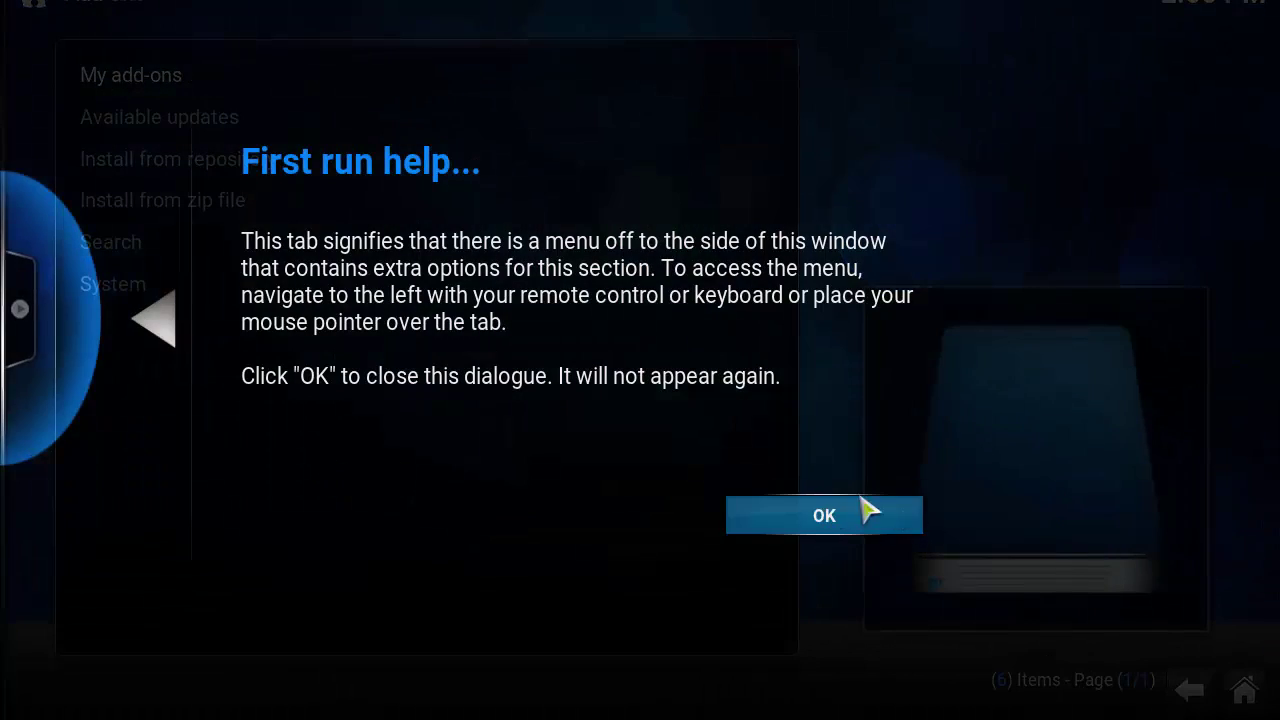
pyautogui.click(824, 516)
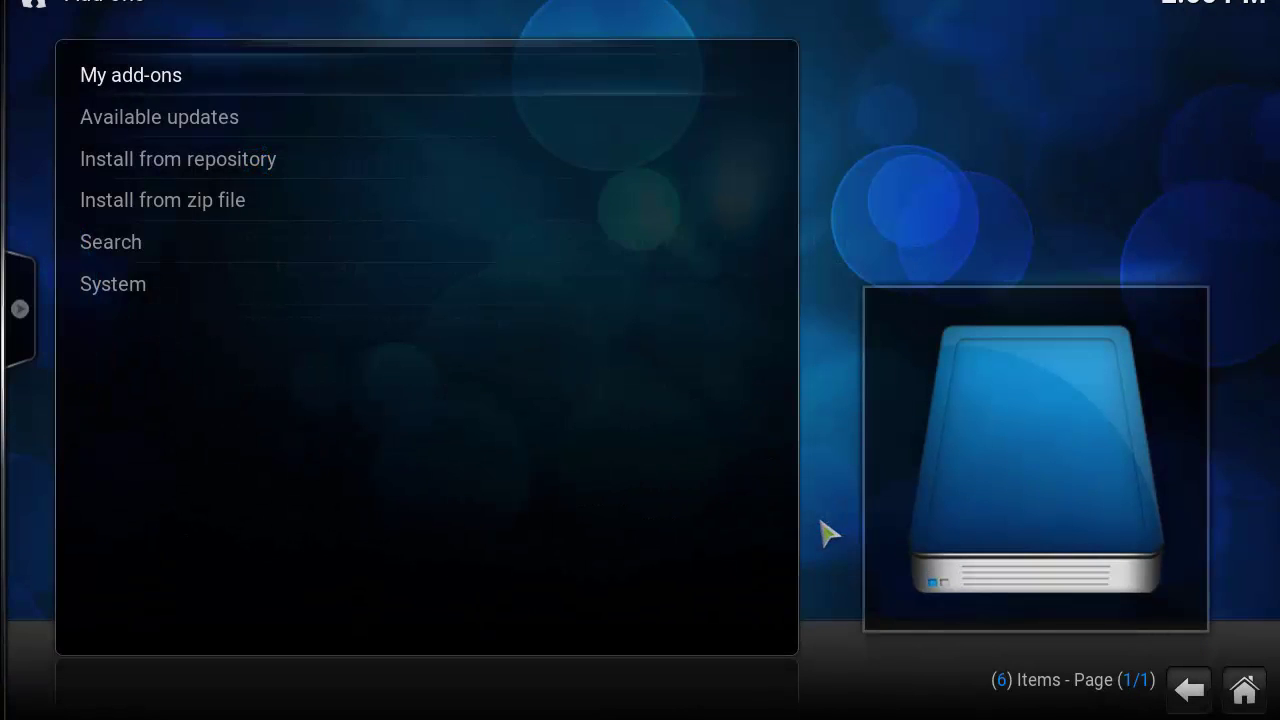
# Step: Install plugin.program.SpinzTV-1.1.1.zip from the SPINZ source, ignoring the no-build notice, then return to Settings
pyautogui.click(245, 222)
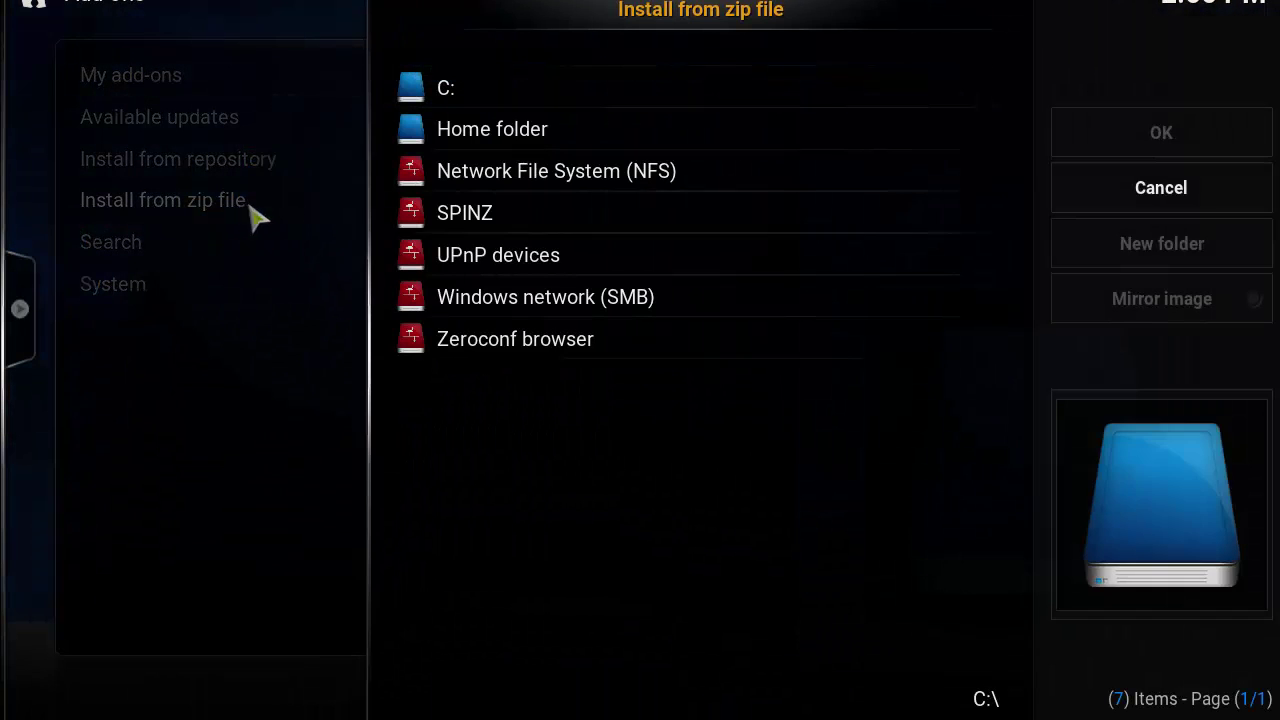
pyautogui.click(492, 222)
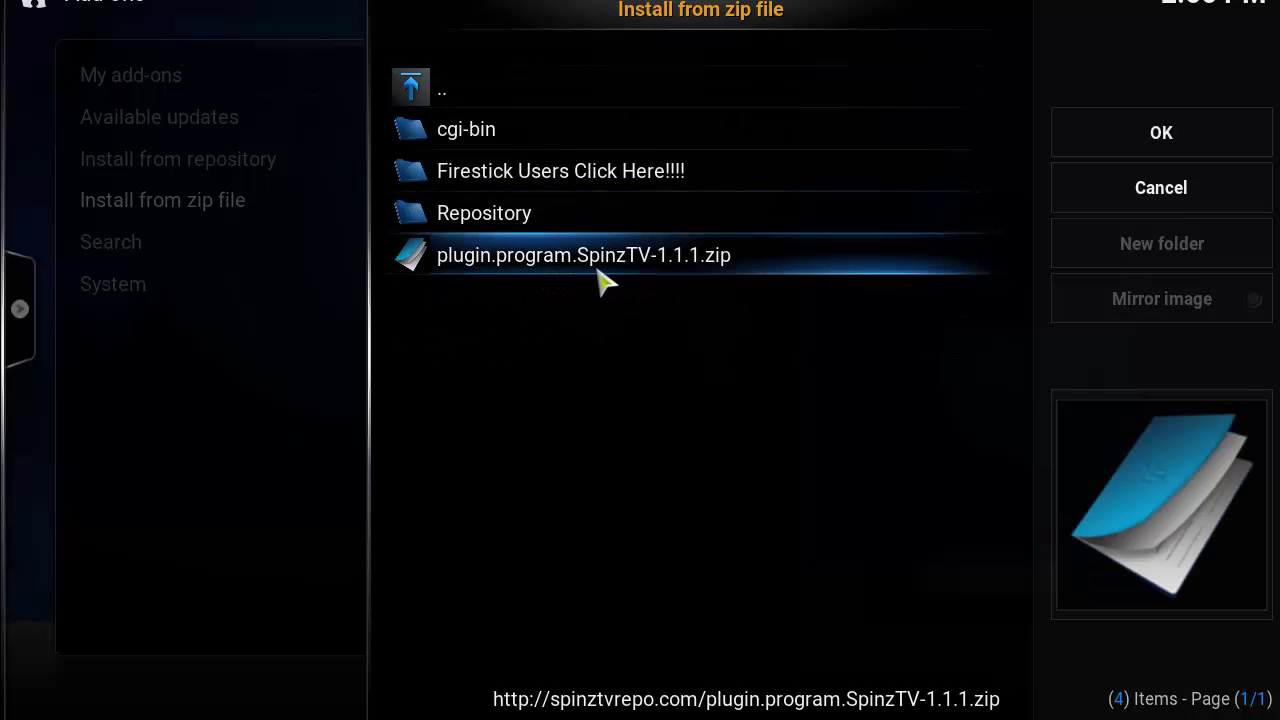
pyautogui.click(645, 268)
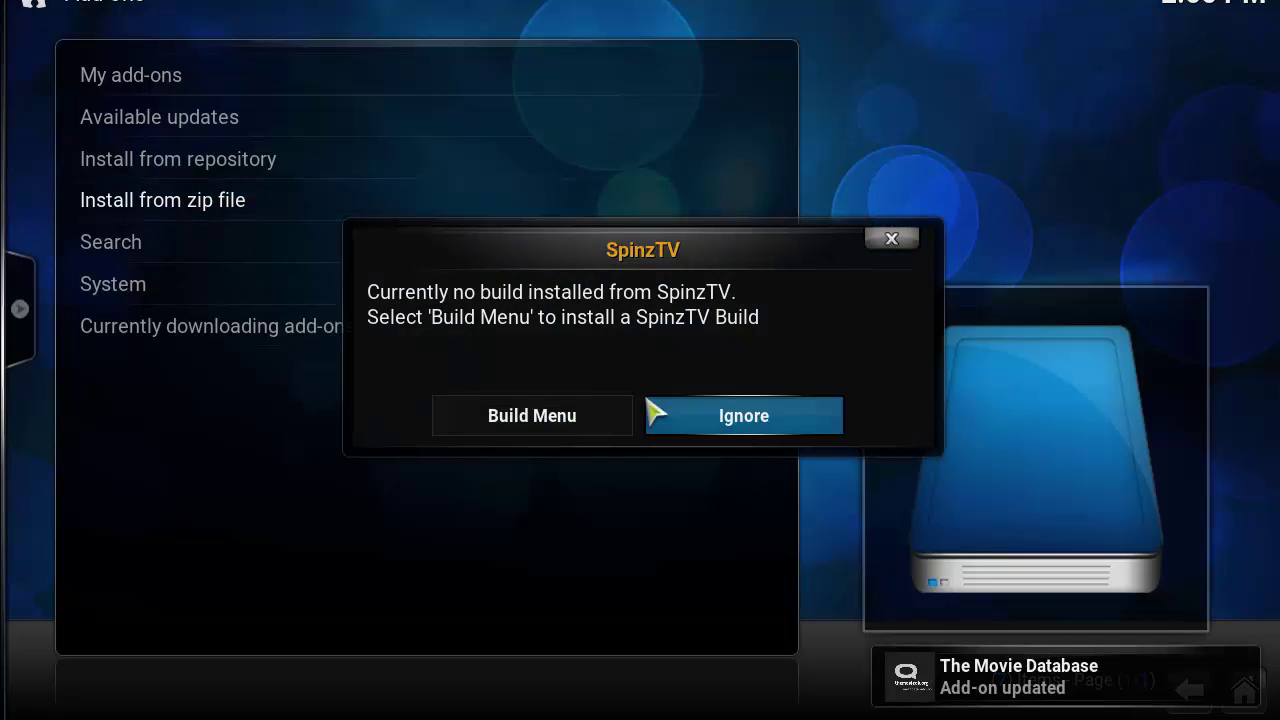
pyautogui.click(527, 418)
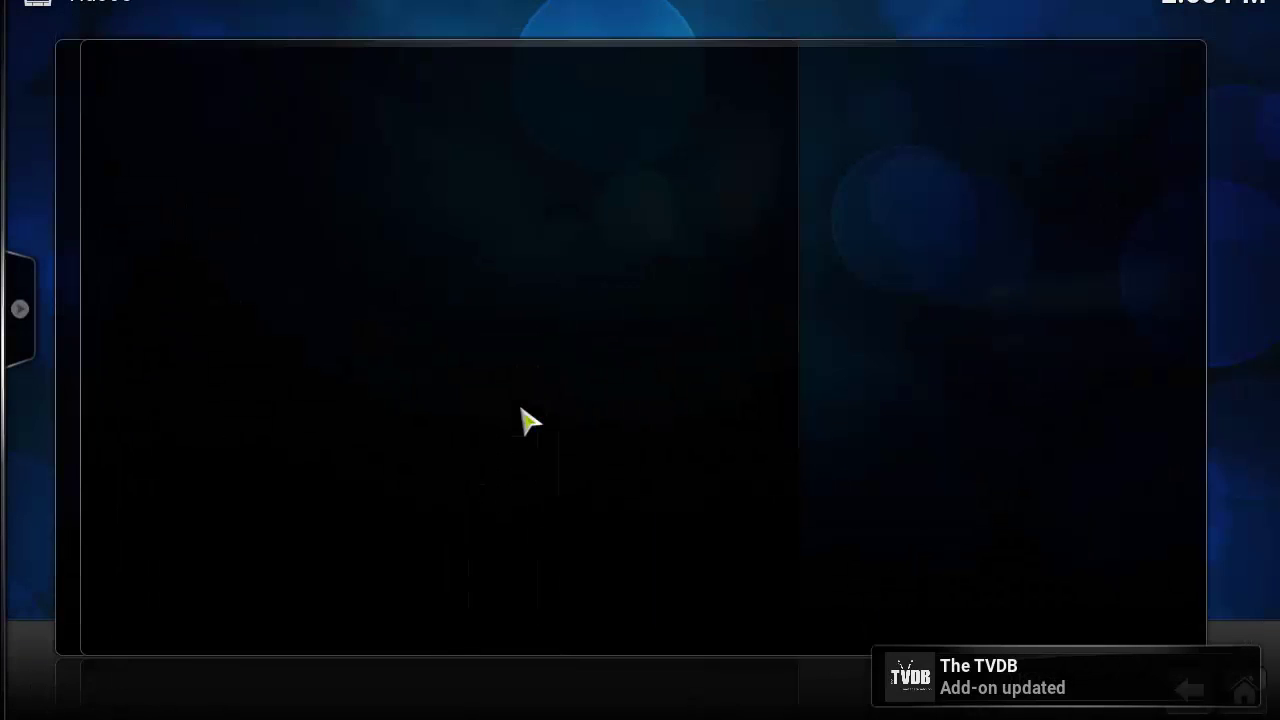
pyautogui.click(1190, 700)
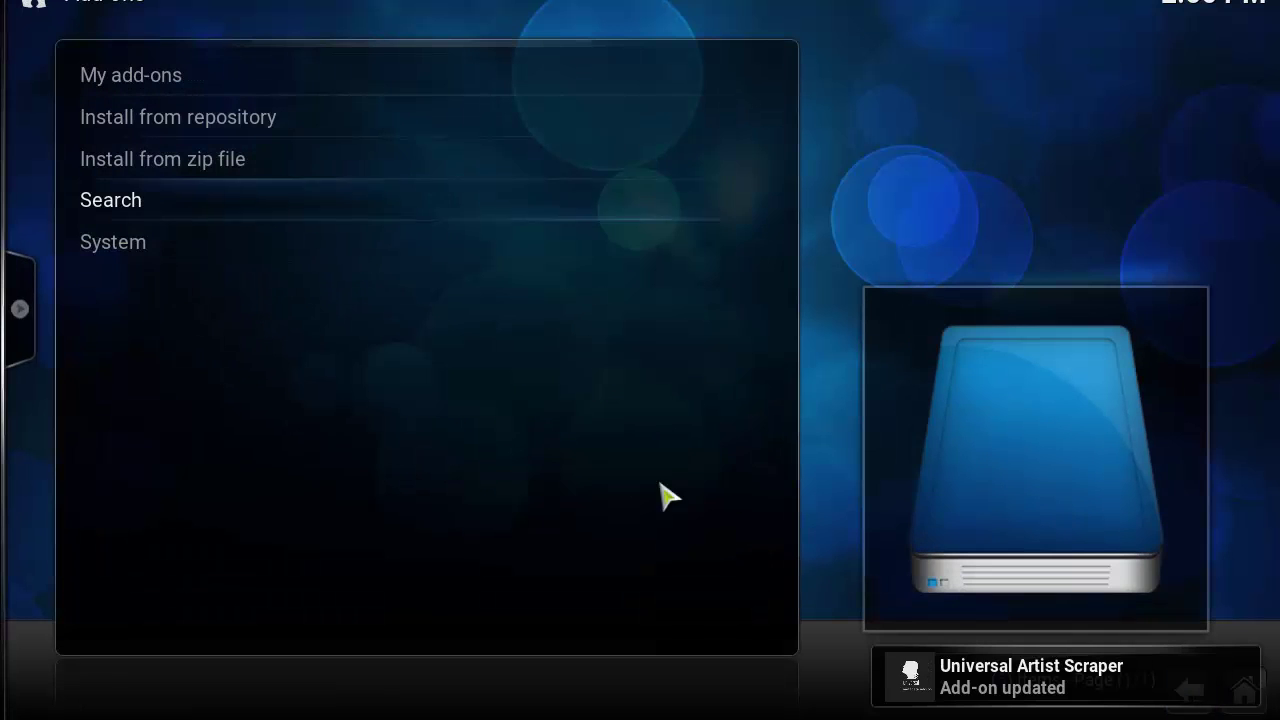
pyautogui.click(1200, 700)
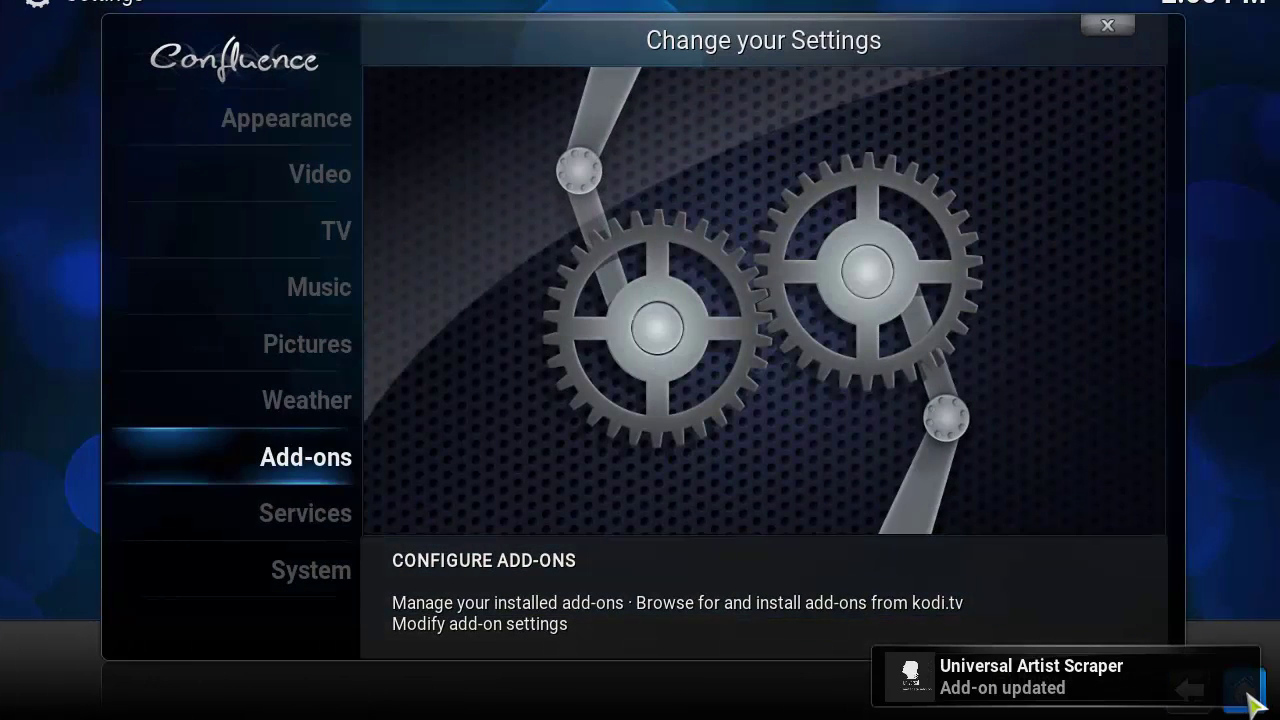
# Step: Launch the SpinzTV wizard from Programs and open its SpinzTV Builds list for Kodi 16.1
pyautogui.click(1245, 700)
pyautogui.click(686, 452)
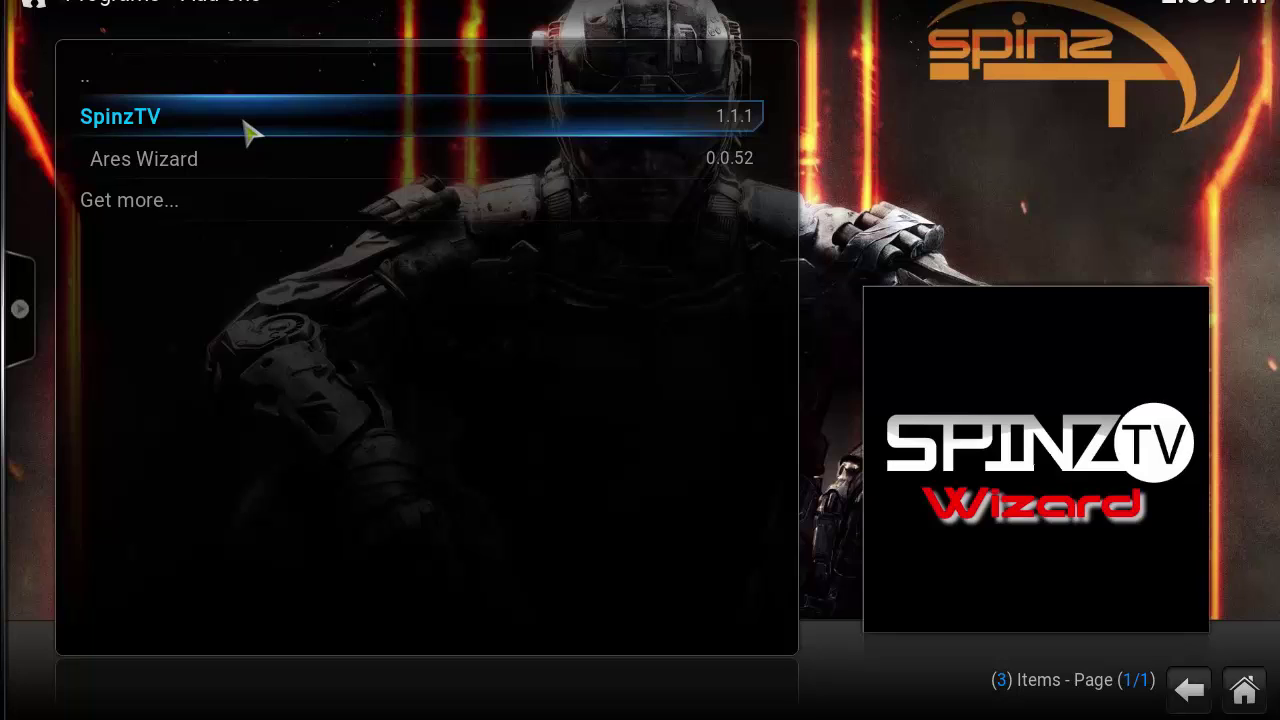
pyautogui.click(248, 128)
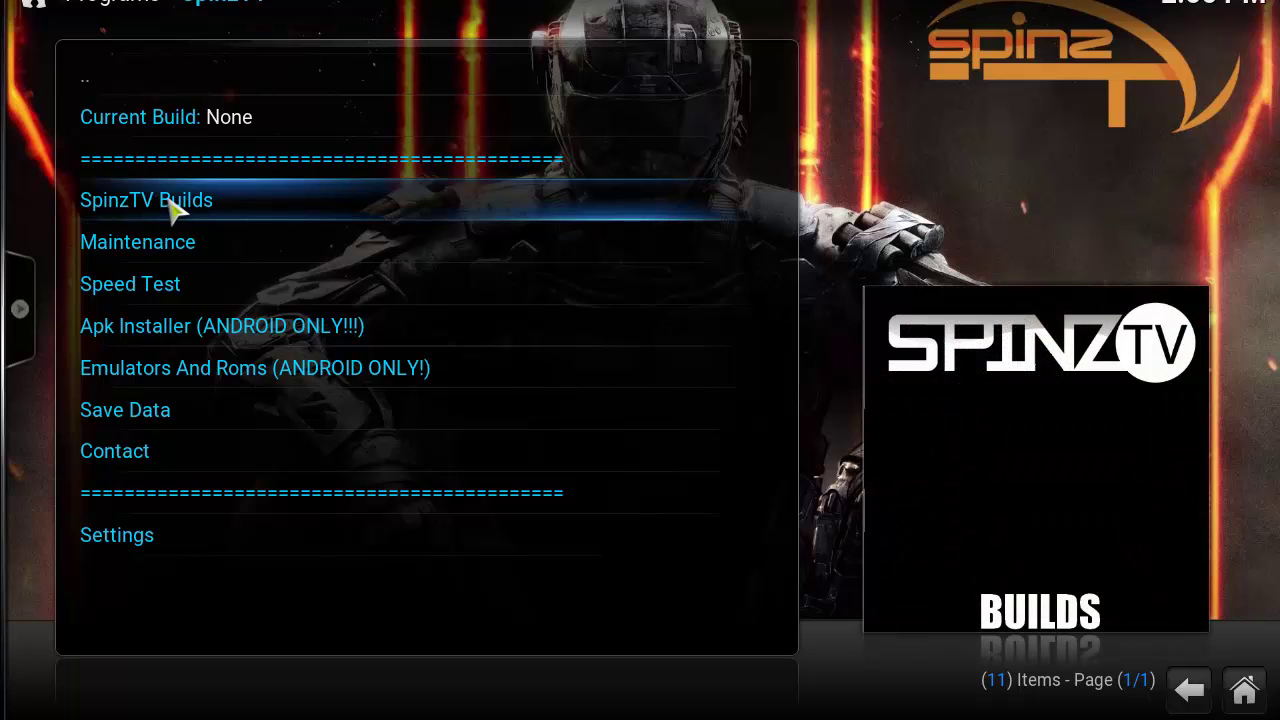
pyautogui.click(174, 207)
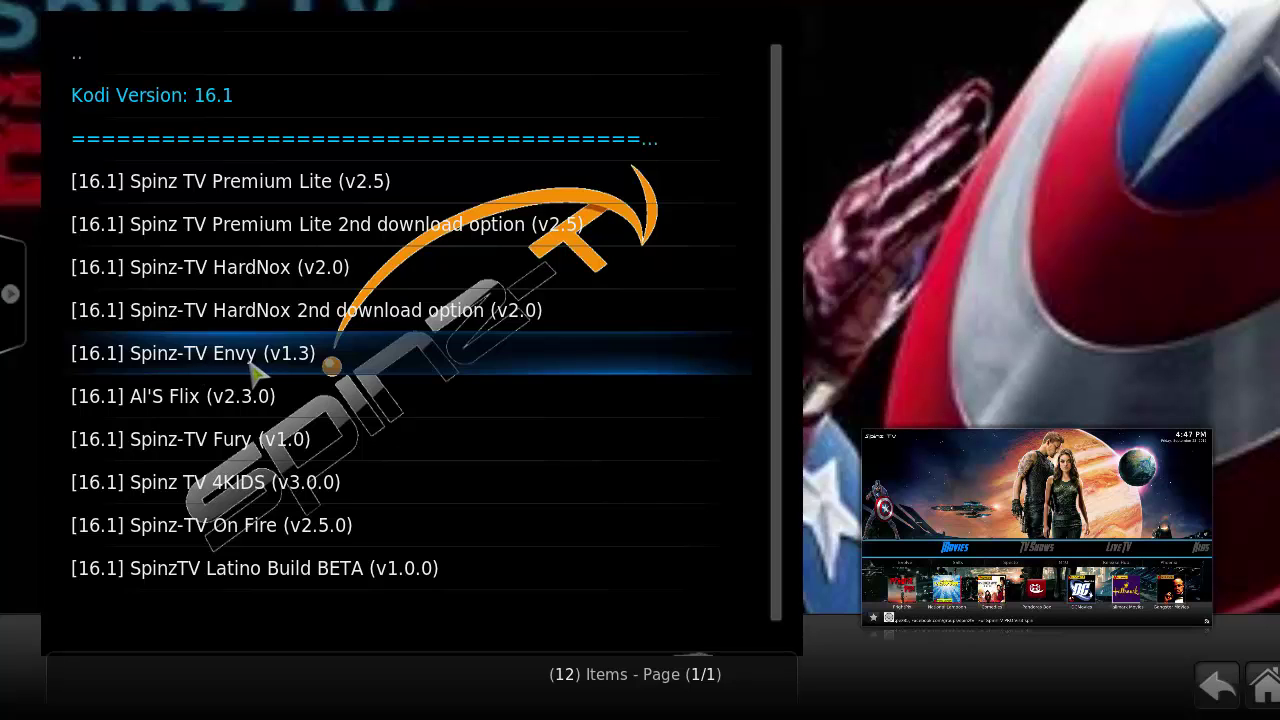
# Step: Choose Standard Install for Spinz-TV Envy (v1.3) and agree to the disclaimer to start the download
pyautogui.click(253, 372)
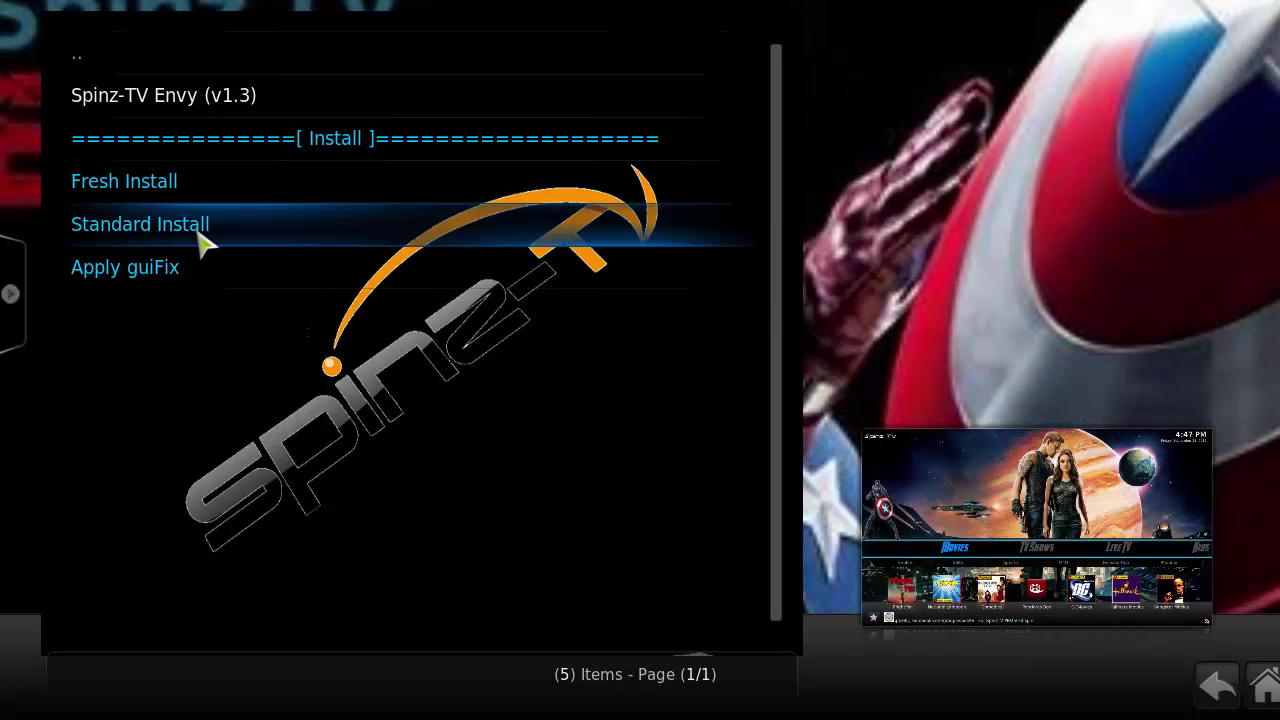
pyautogui.click(200, 243)
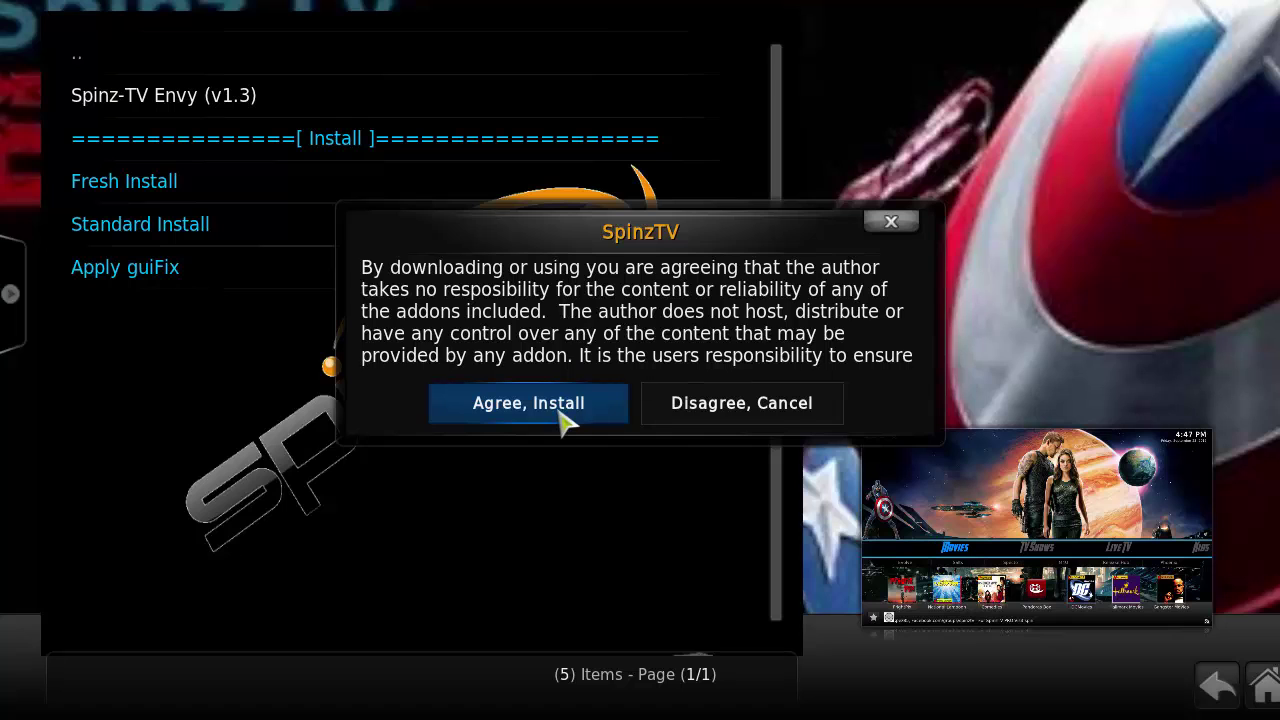
pyautogui.click(560, 404)
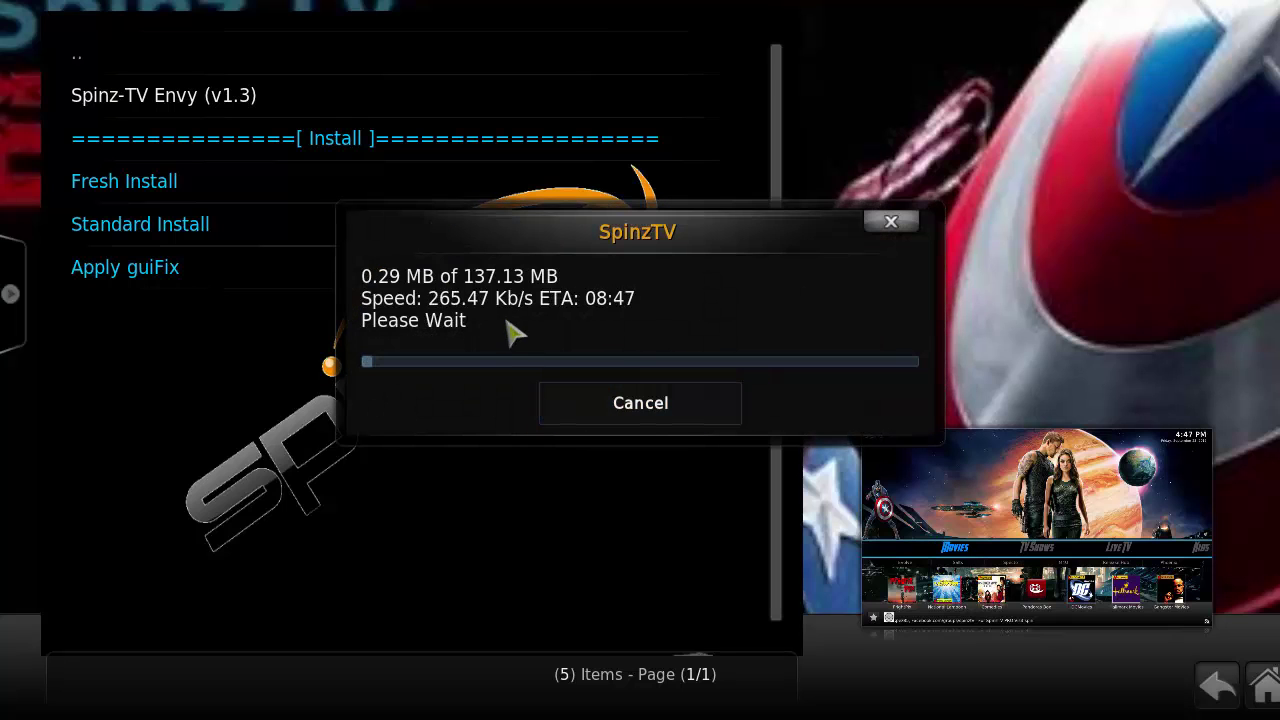